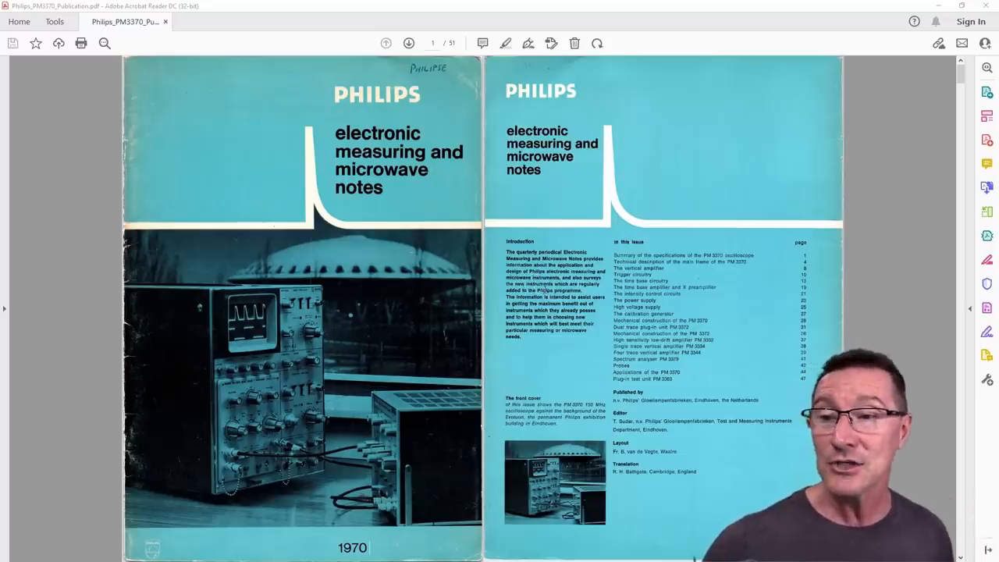
scroll(556, 276, up, 1)
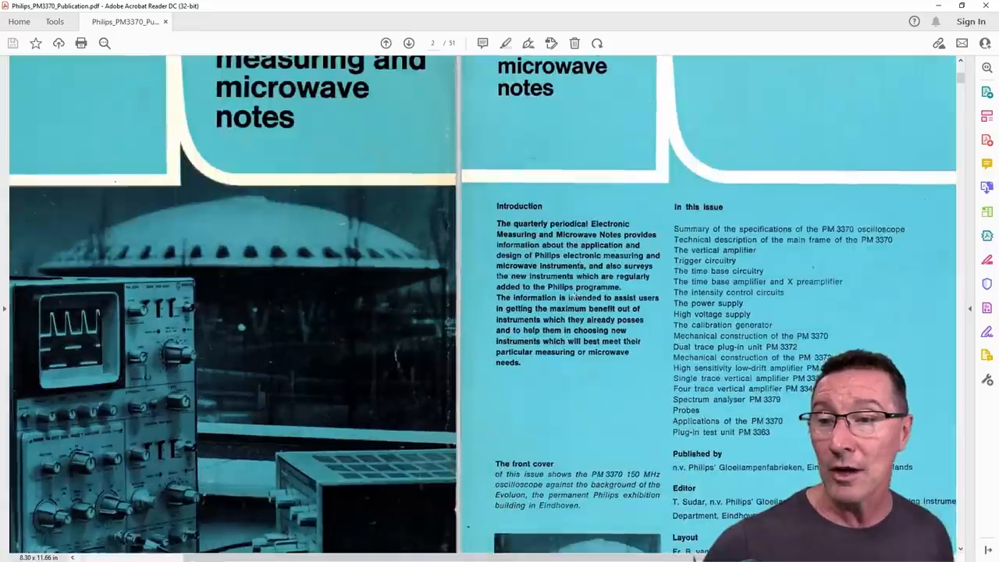
scroll(556, 276, up, 1)
scroll(556, 275, up, 1)
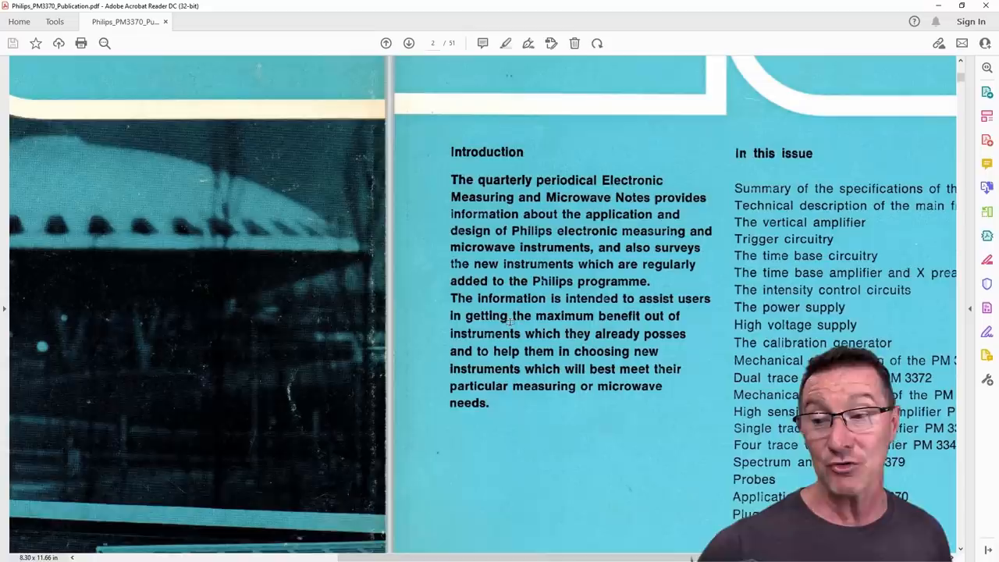
scroll(509, 322, down, 2)
scroll(509, 322, right, 5)
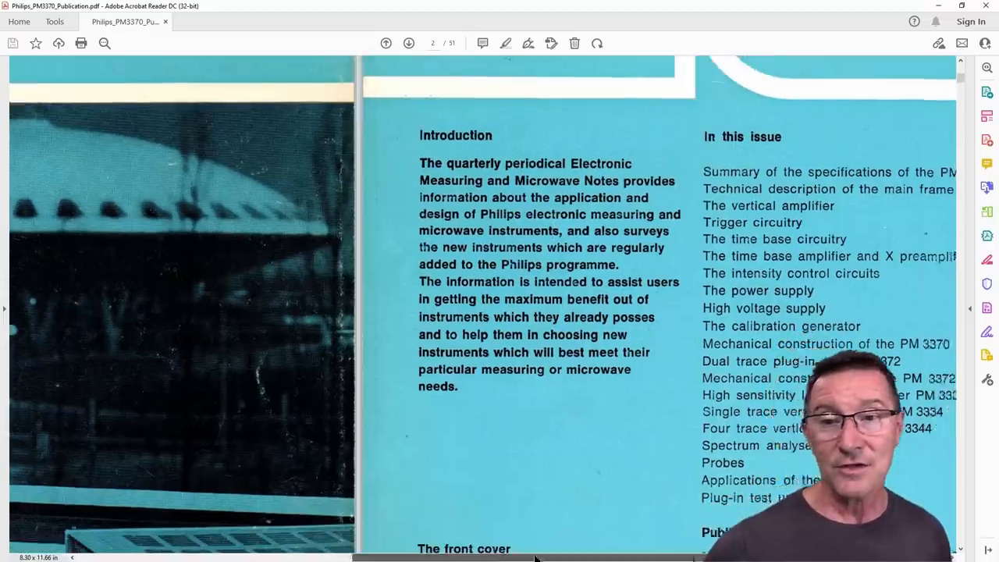
scroll(509, 322, right, 3)
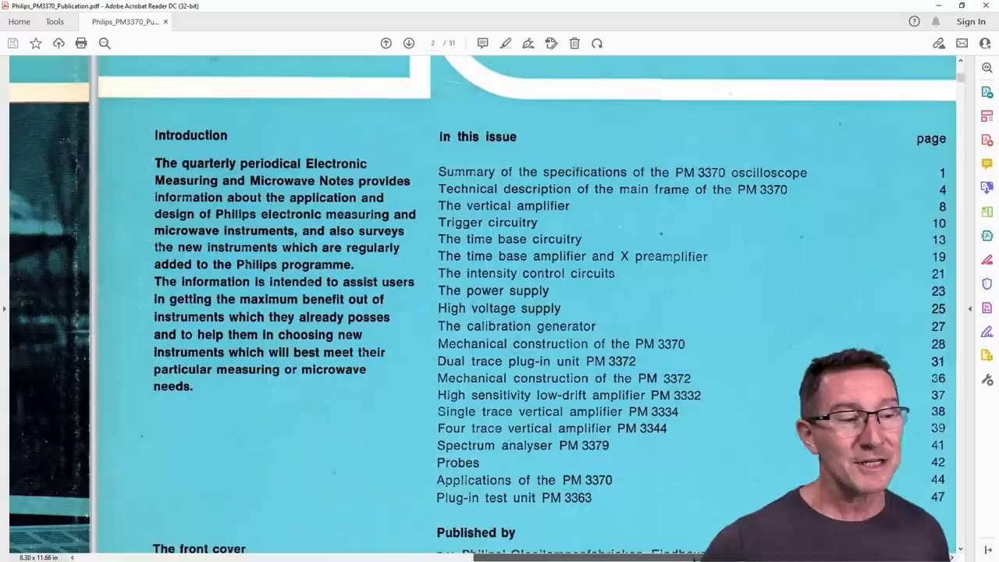
drag(694, 557, 654, 559)
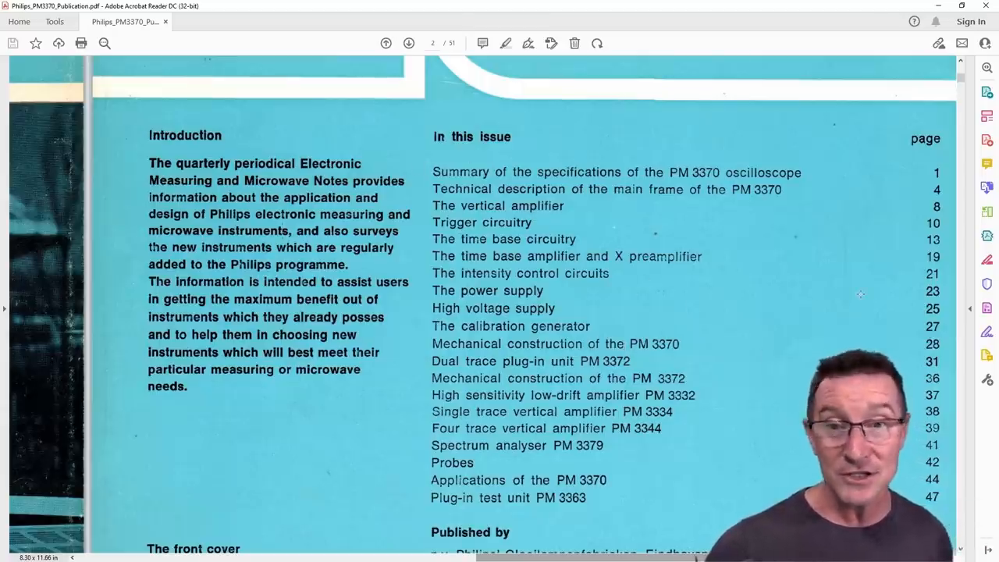
Step: Fit the spread in view and page forward through the block diagram and main frame spreads
key(ctrl+0)
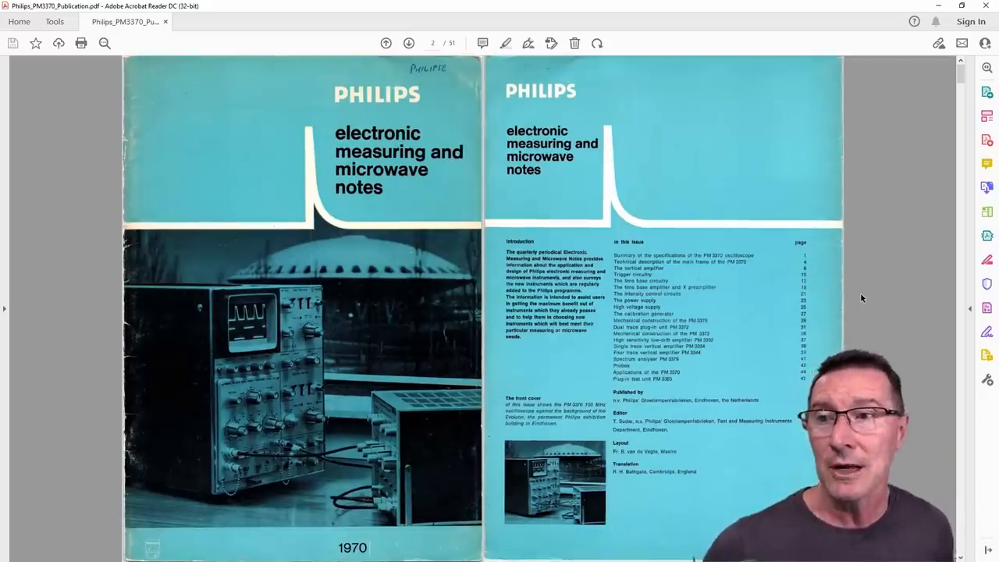
key(Right)
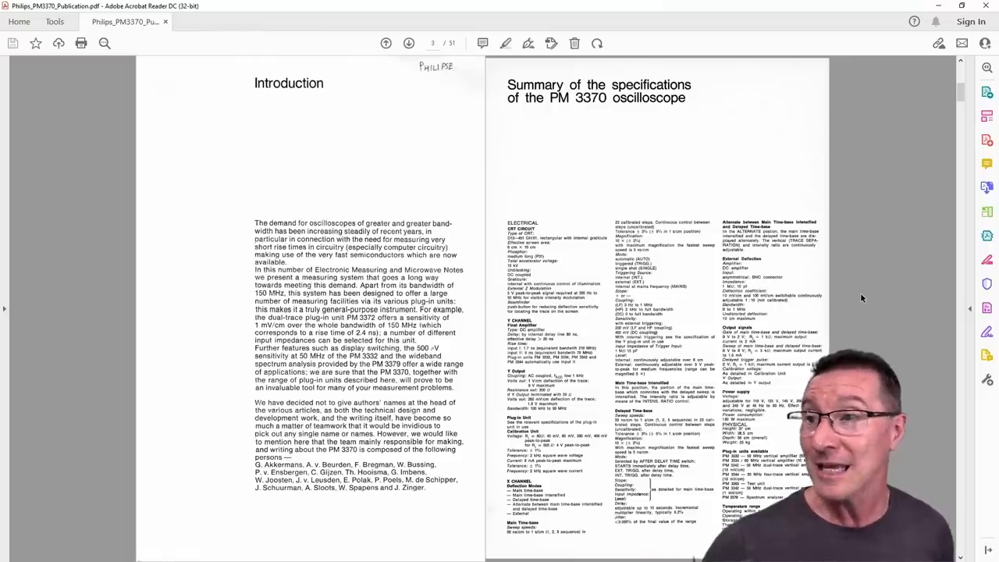
key(Right)
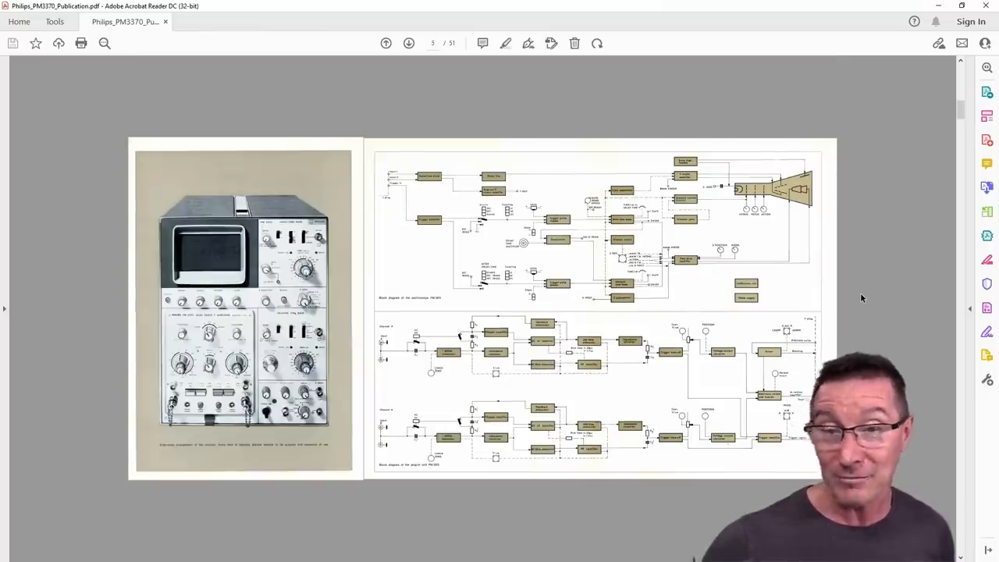
key(Right)
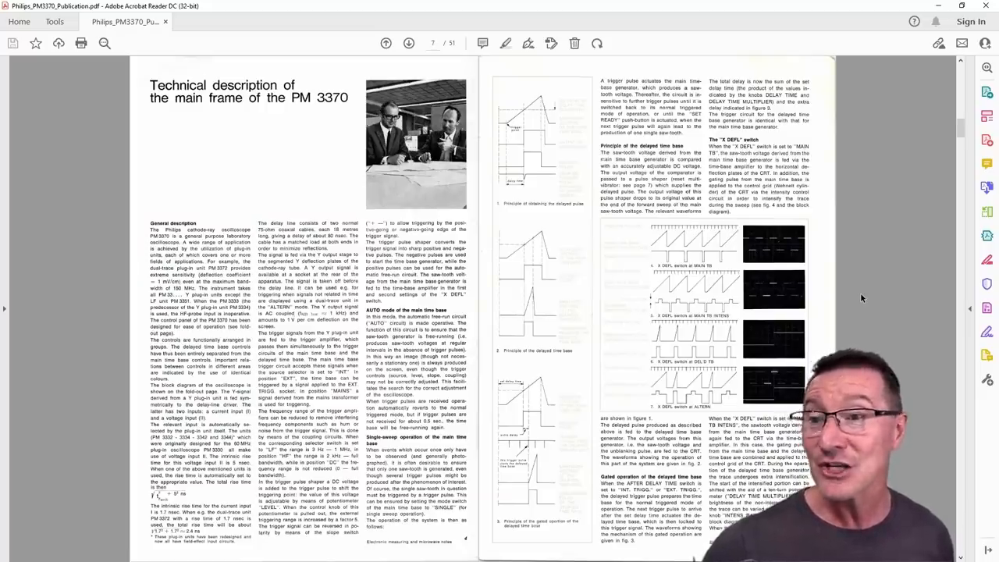
key(Right)
scroll(861, 293, up, 1)
scroll(860, 293, up, 1)
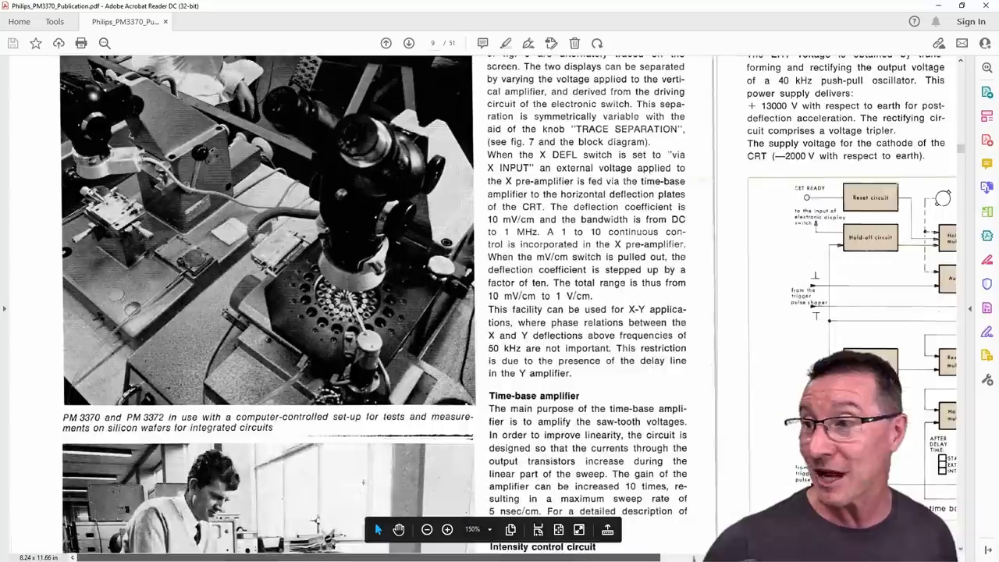
scroll(500, 293, left, 5)
scroll(338, 212, up, 3)
scroll(338, 213, up, 2)
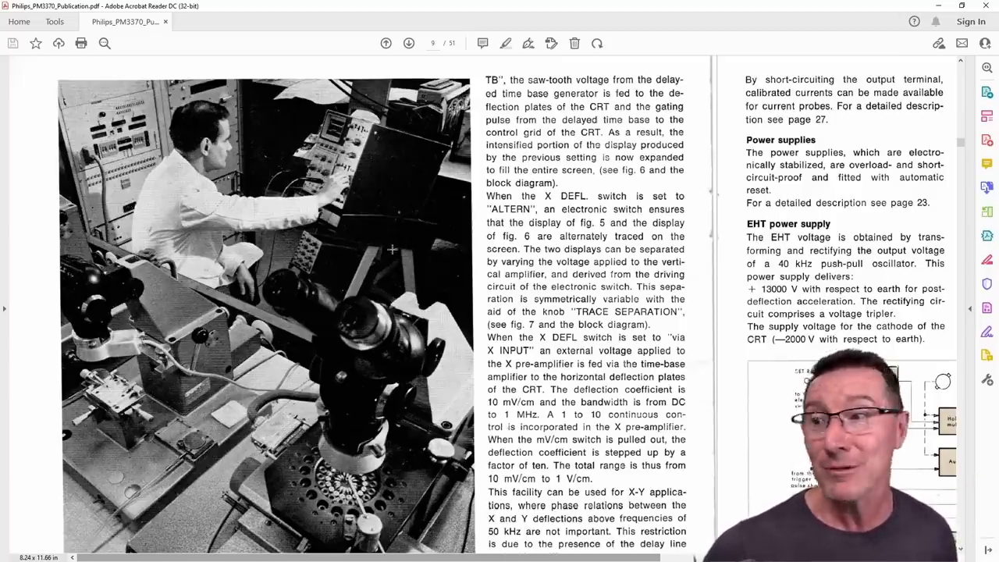
scroll(337, 281, down, 3)
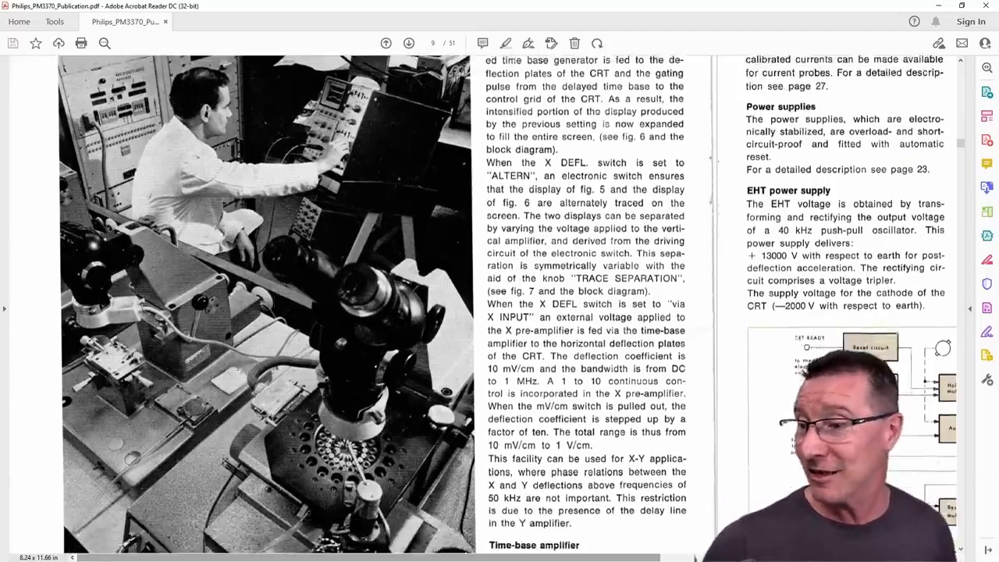
scroll(338, 281, down, 2)
scroll(337, 281, down, 3)
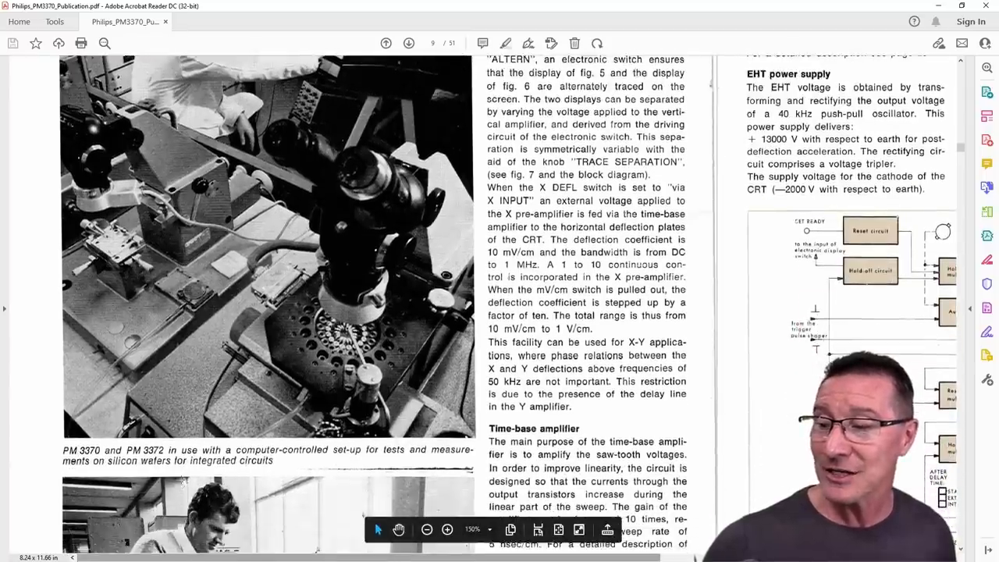
scroll(338, 281, down, 2)
scroll(338, 281, down, 2)
scroll(338, 281, down, 2)
scroll(337, 281, down, 2)
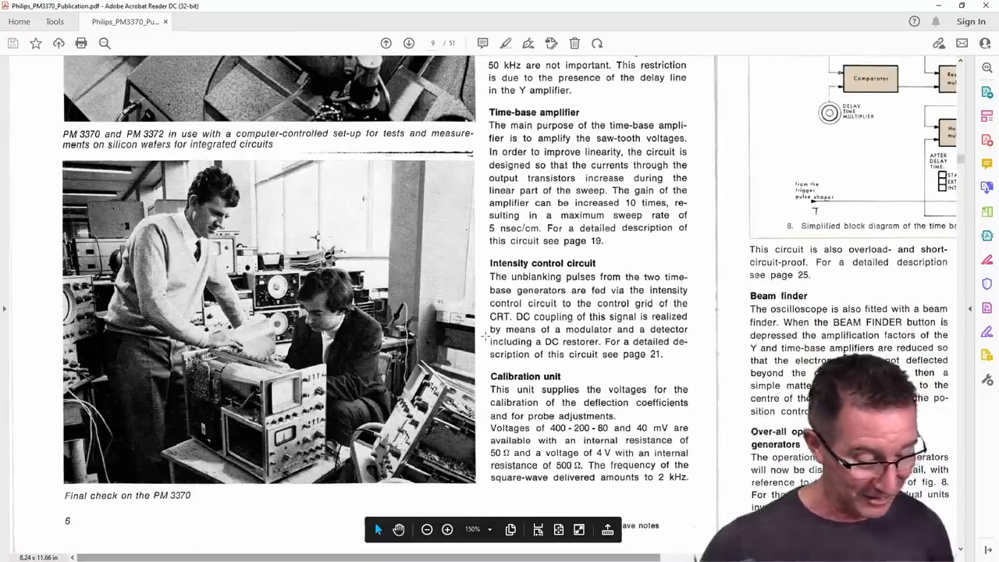
scroll(337, 281, down, 3)
Step: Jump back to the start of the document
key(Home)
scroll(485, 338, down, 5)
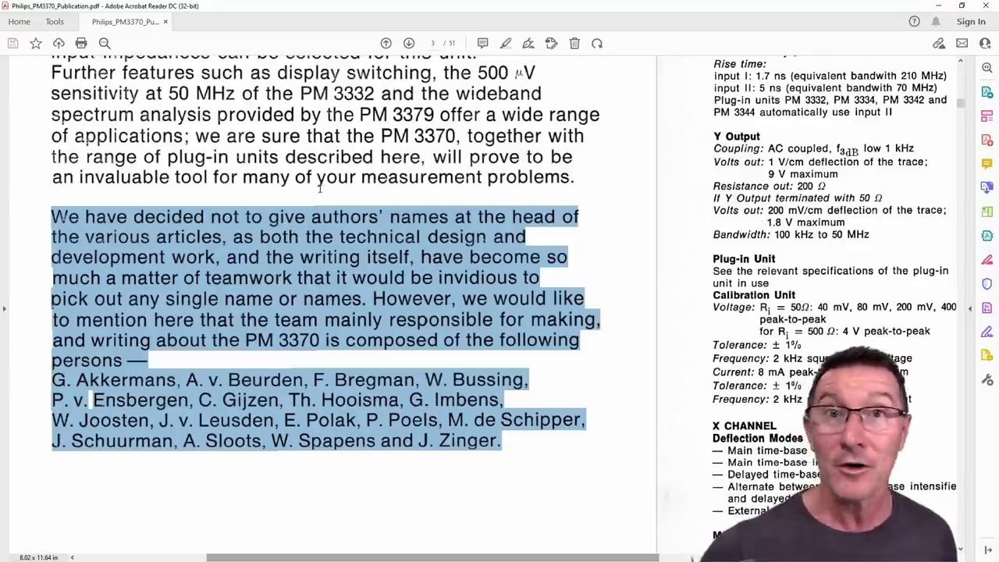
scroll(341, 173, down, 1)
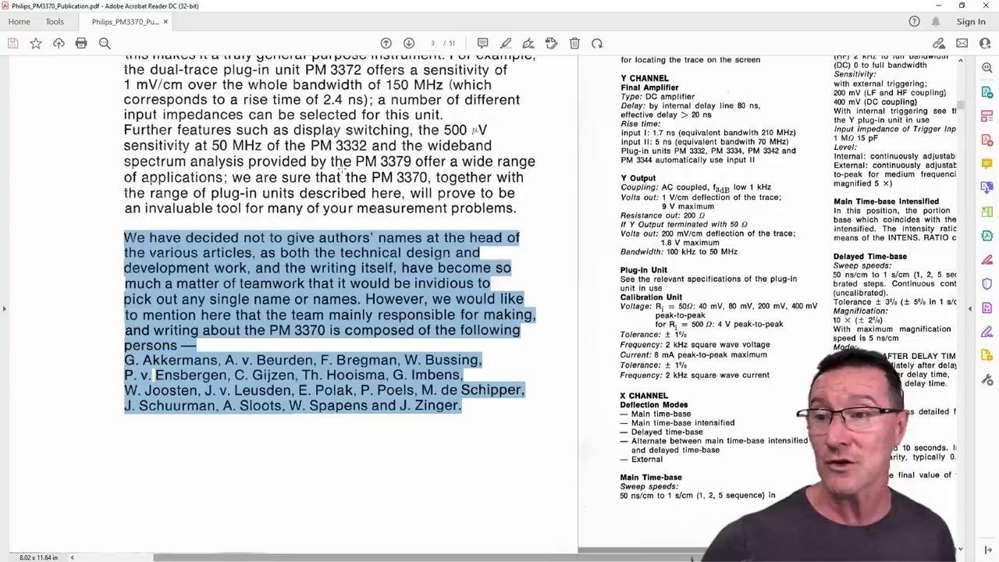
scroll(341, 173, down, 1)
scroll(313, 179, down, 1)
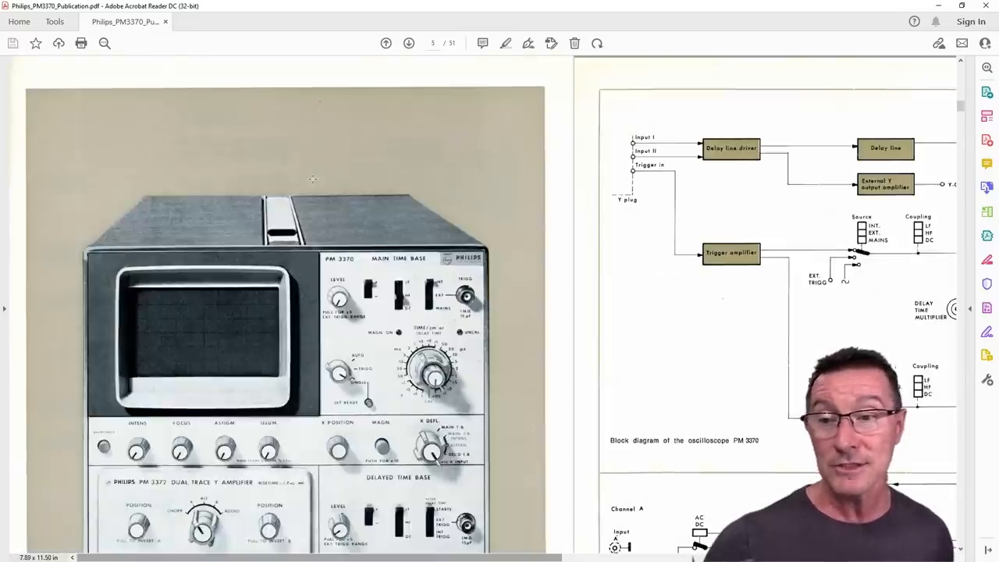
scroll(313, 179, down, 1)
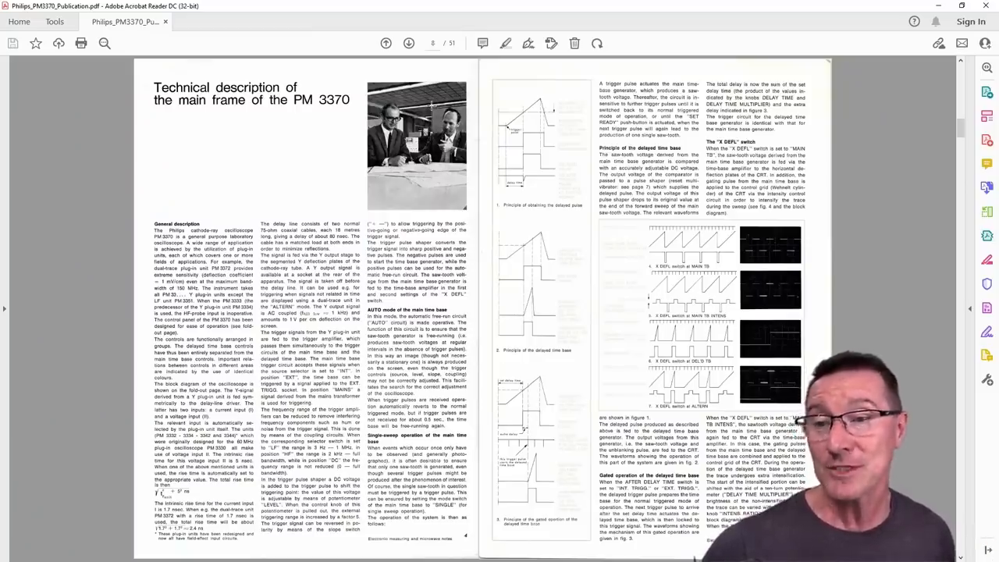
scroll(312, 179, down, 1)
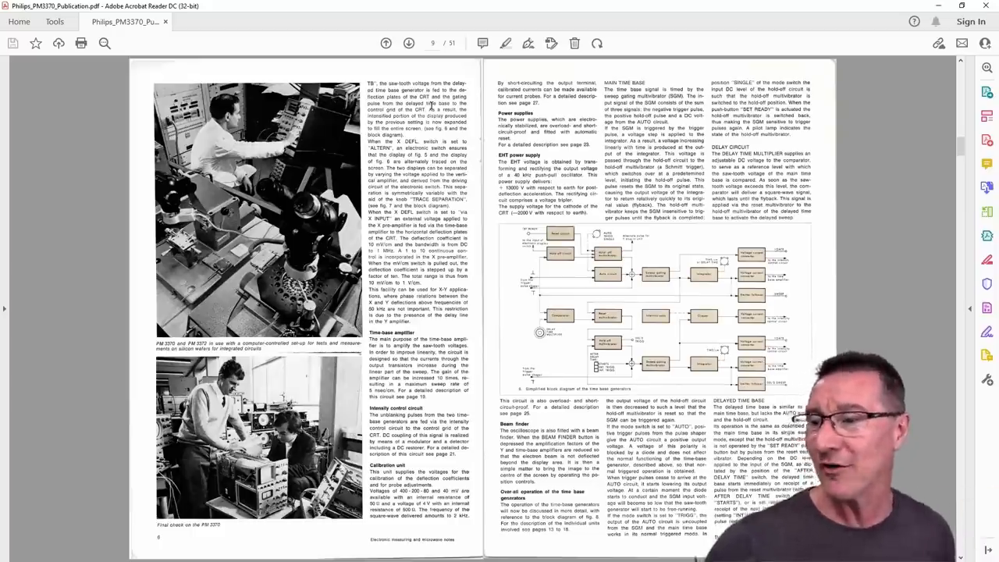
scroll(312, 180, down, 1)
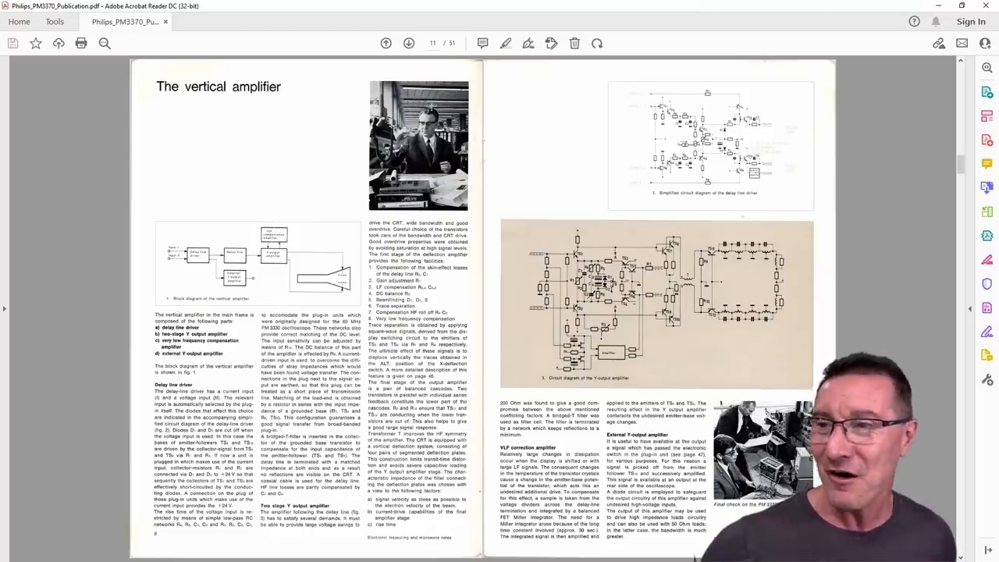
scroll(312, 180, down, 1)
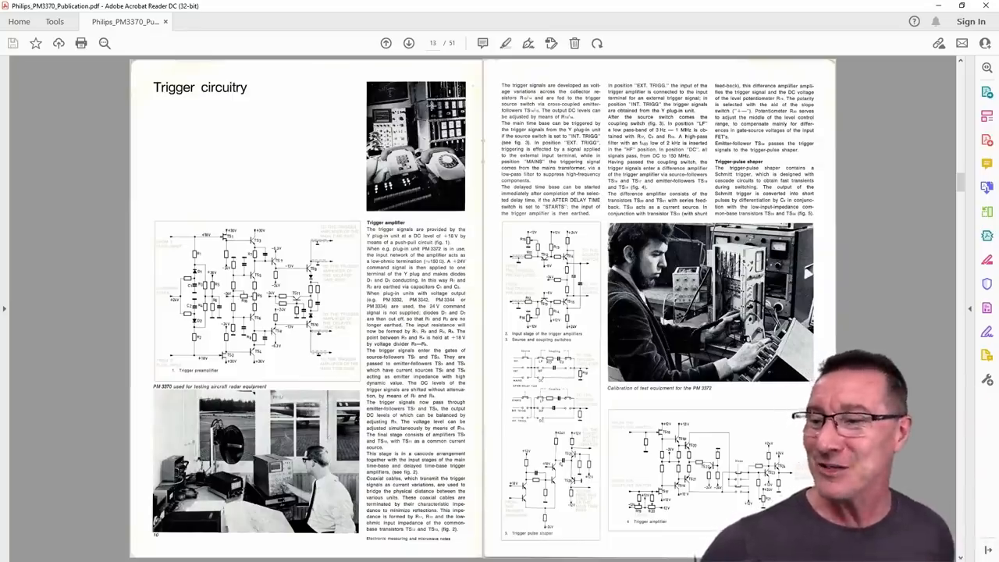
scroll(431, 106, down, 1)
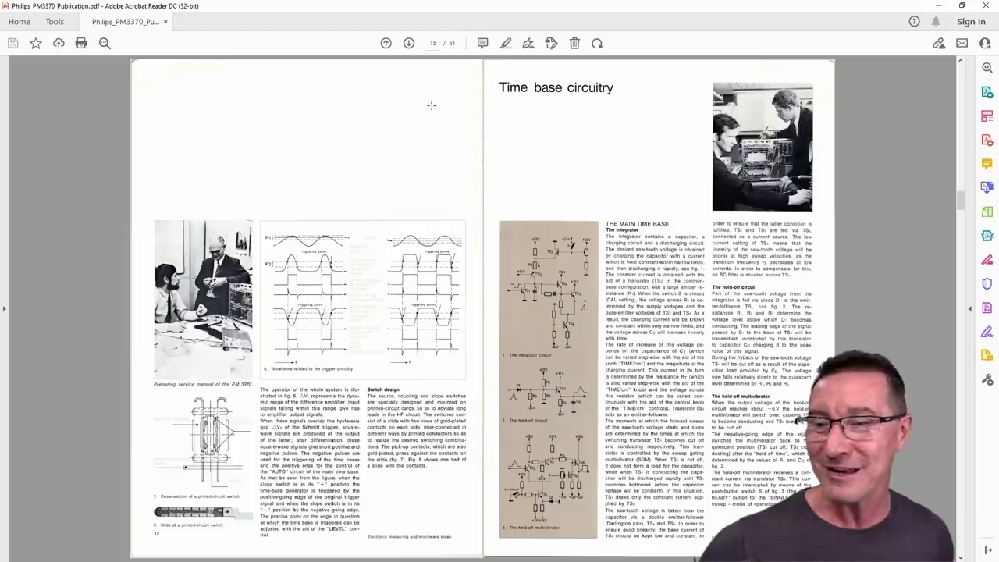
scroll(430, 105, down, 1)
scroll(431, 106, down, 1)
scroll(431, 105, down, 1)
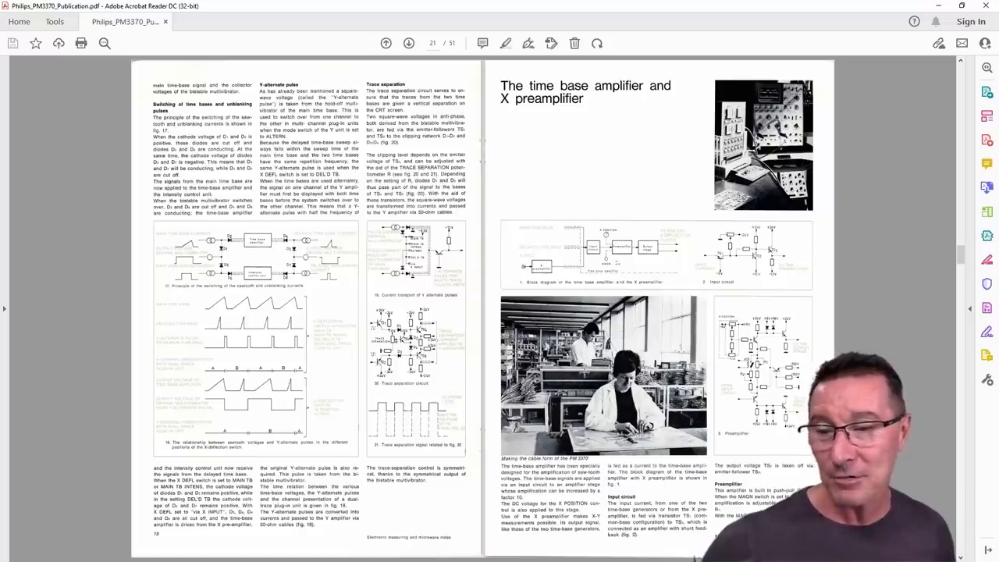
scroll(500, 281, up, 2)
scroll(499, 281, up, 2)
scroll(499, 281, down, 1)
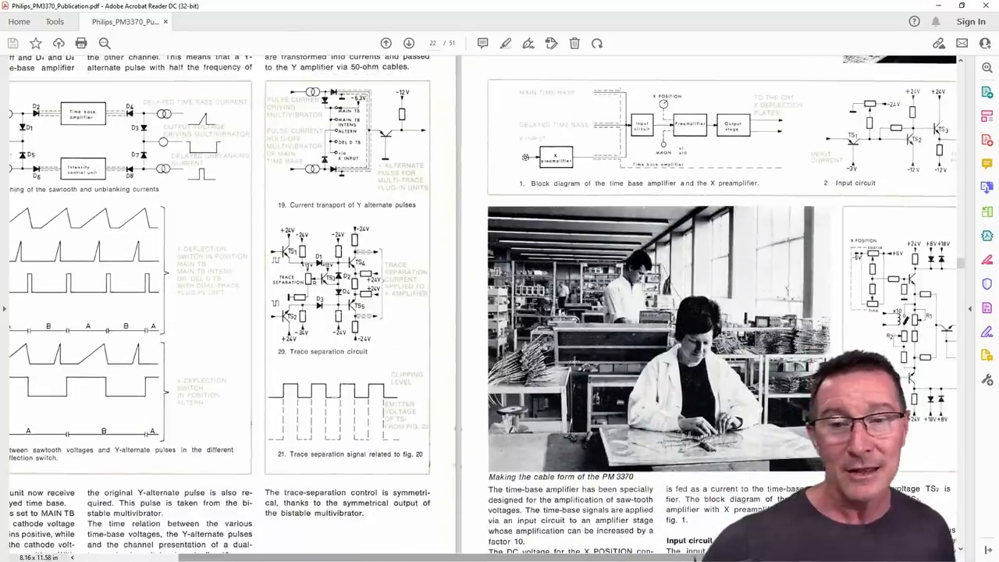
scroll(500, 281, down, 2)
scroll(500, 281, down, 2)
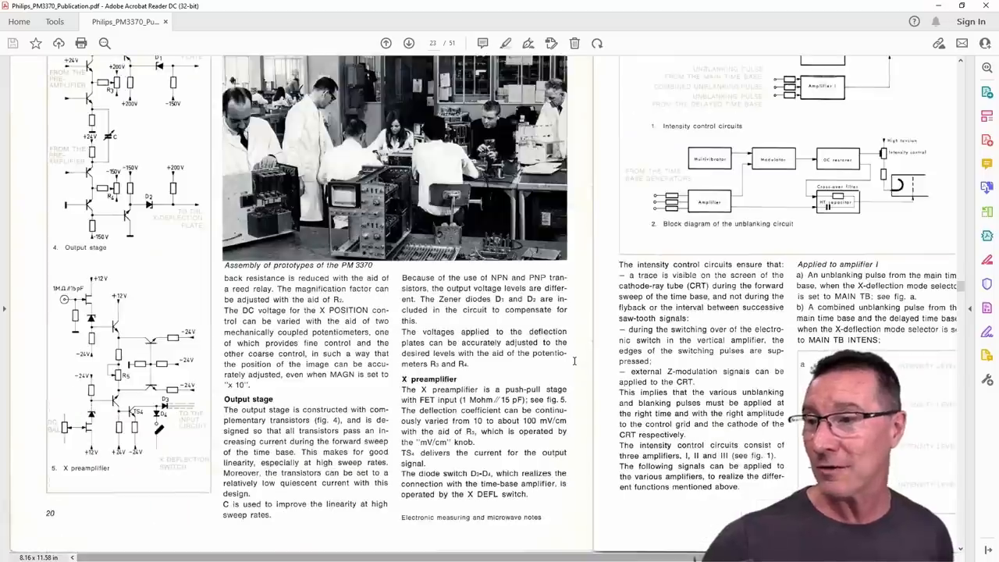
scroll(500, 281, up, 2)
scroll(500, 281, up, 1)
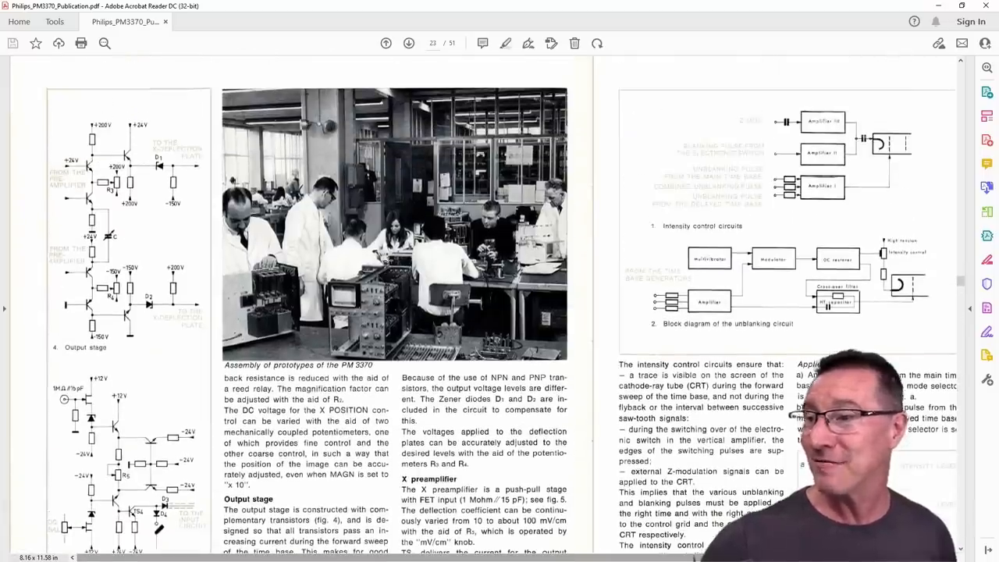
scroll(500, 281, down, 3)
scroll(500, 281, down, 3)
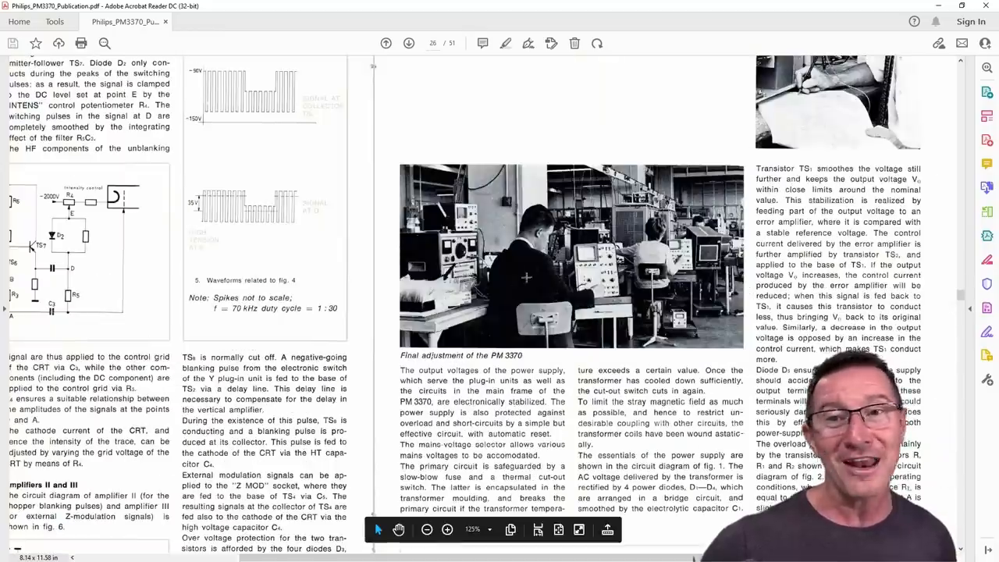
scroll(527, 277, up, 2)
scroll(527, 277, up, 2)
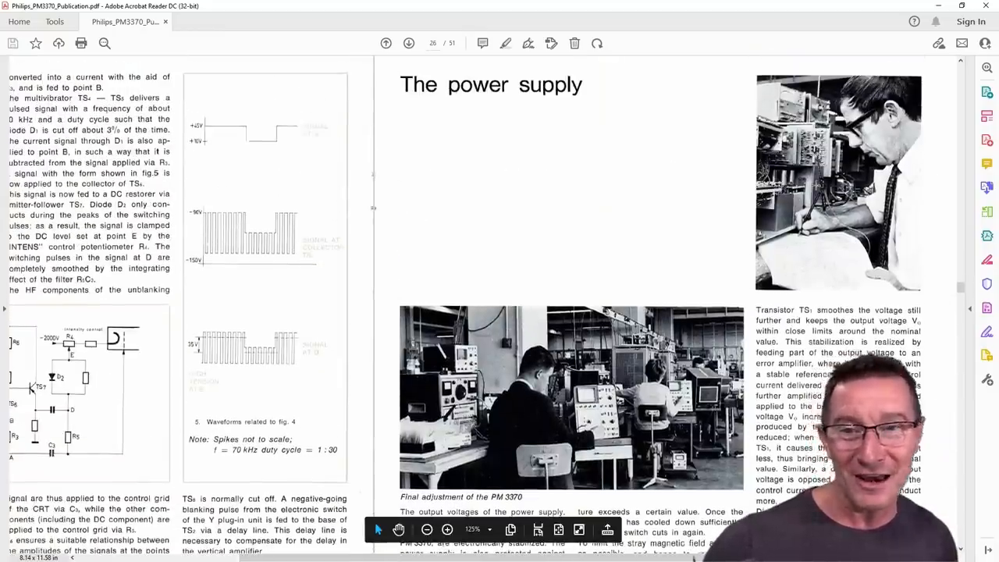
scroll(524, 244, down, 1)
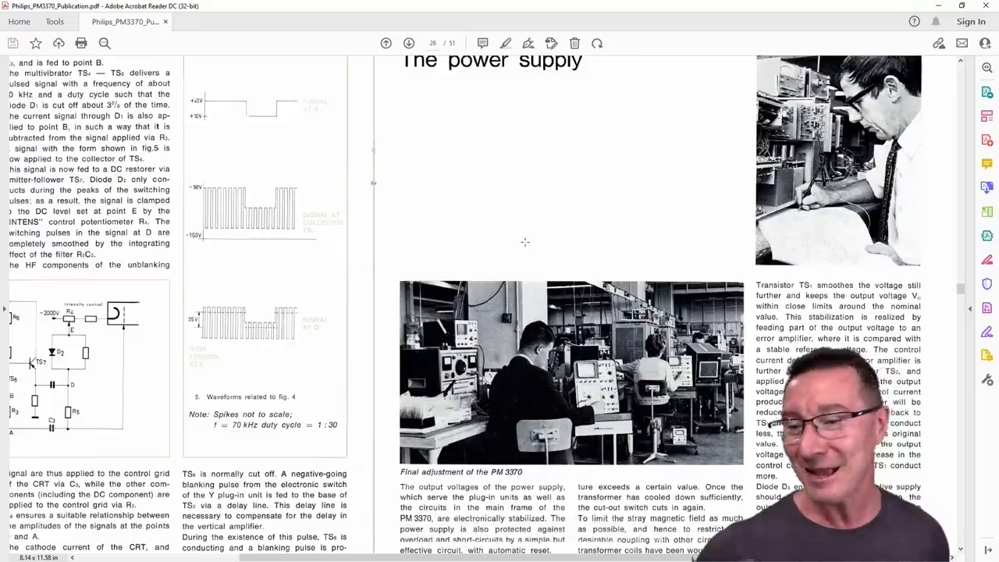
scroll(526, 243, down, 4)
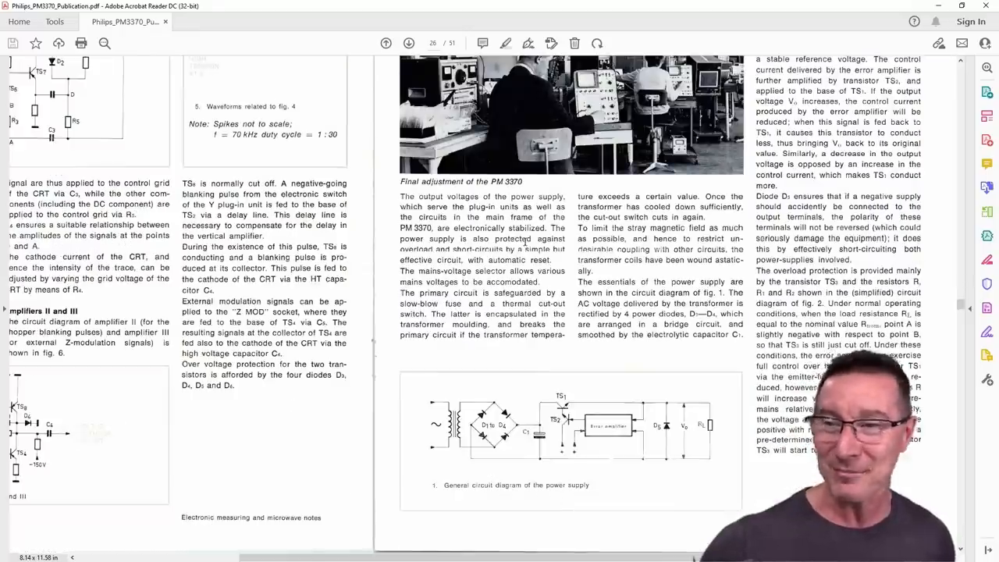
scroll(525, 244, down, 5)
scroll(526, 244, down, 4)
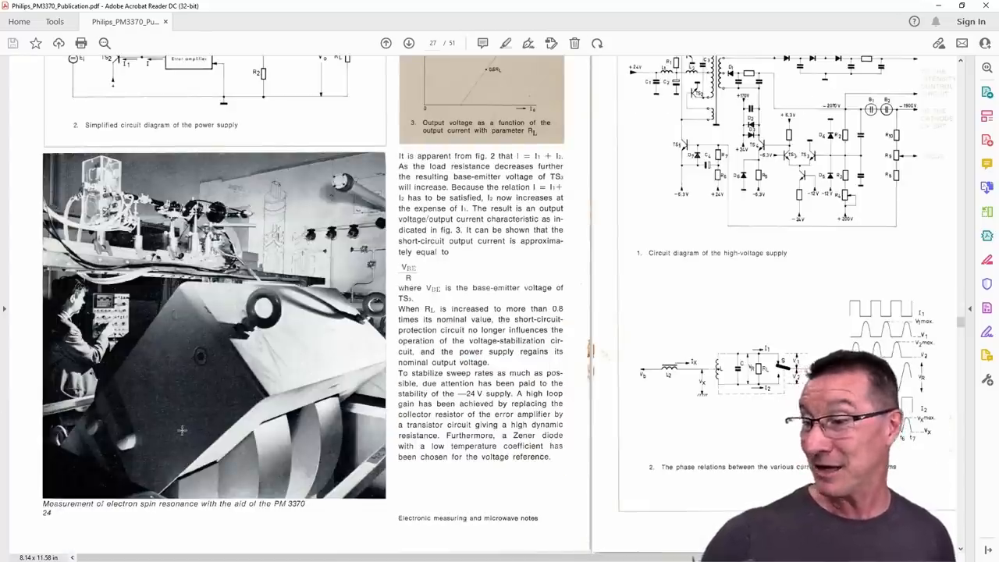
mouse_move(211, 328)
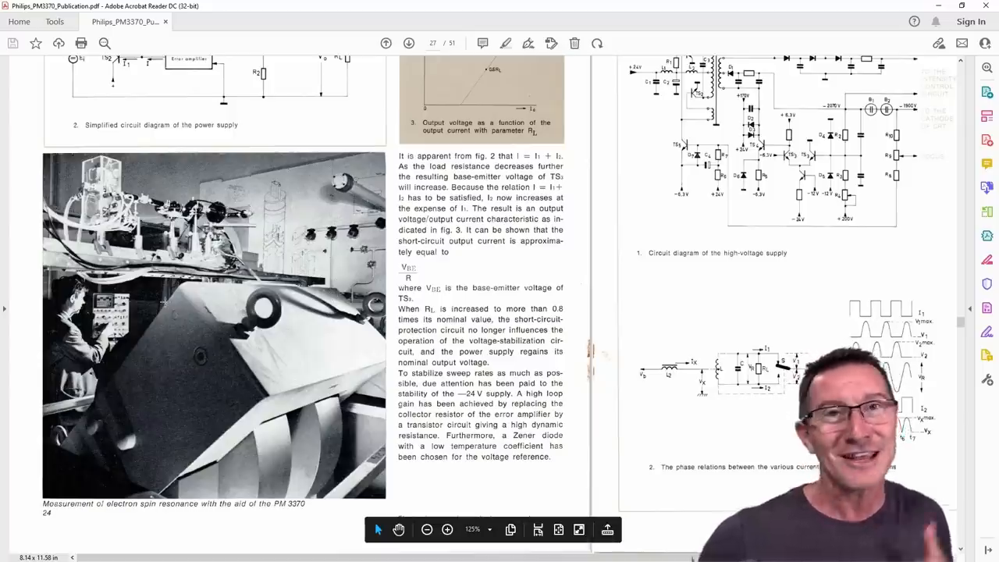
Step: Advance past the calibration generator pages to the Mechanical construction spread on page 31
key(Page_Down)
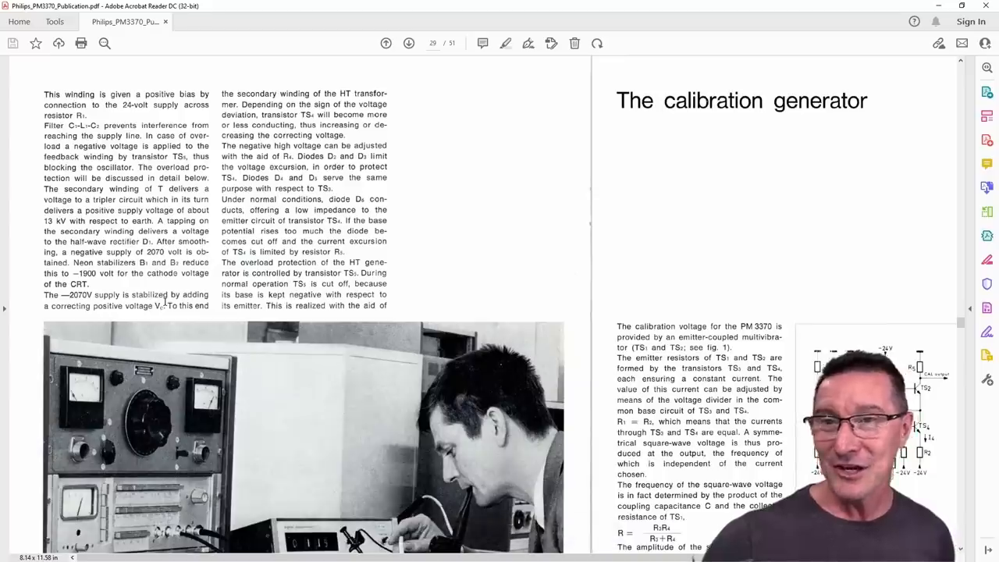
scroll(164, 304, down, 3)
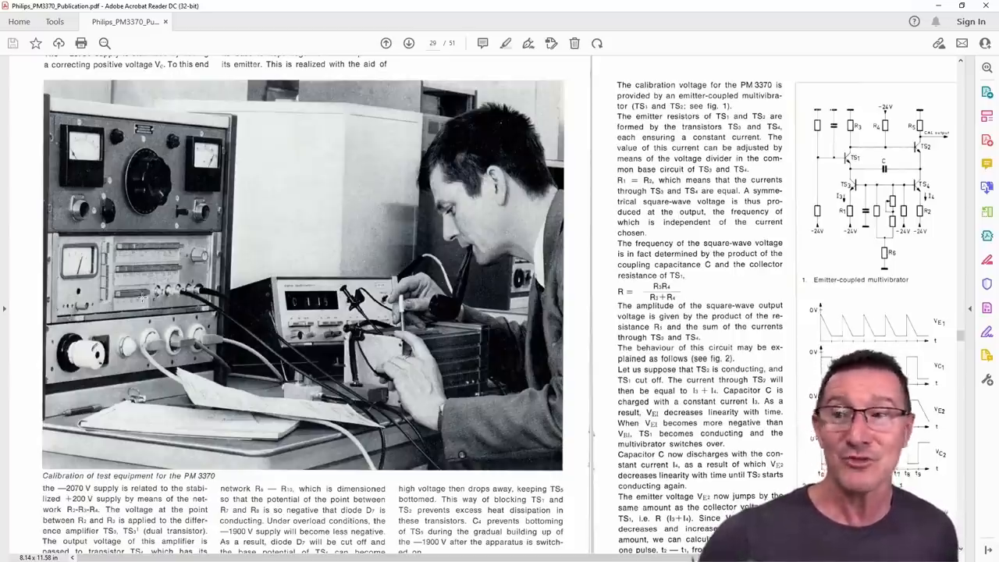
scroll(142, 295, down, 1)
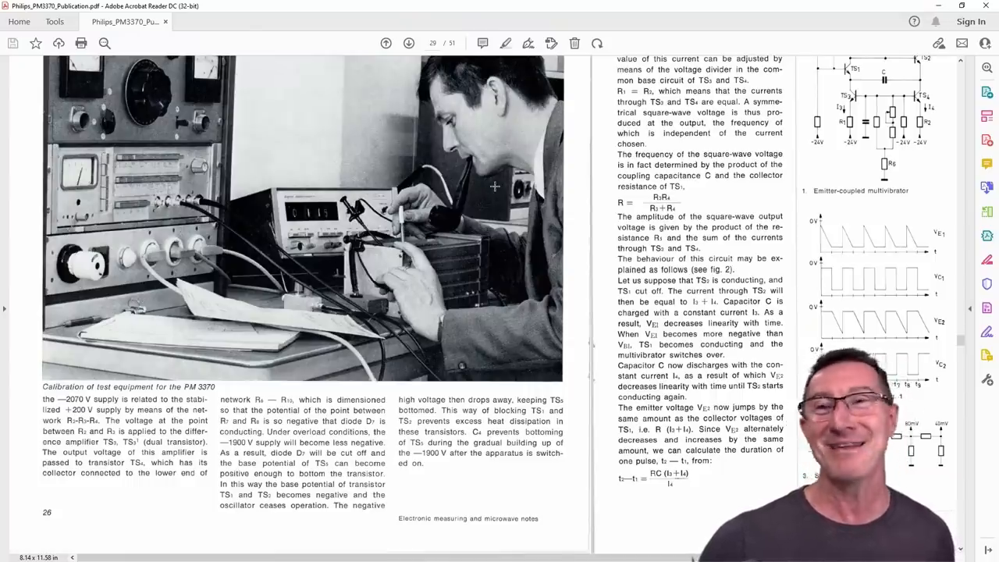
key(Right)
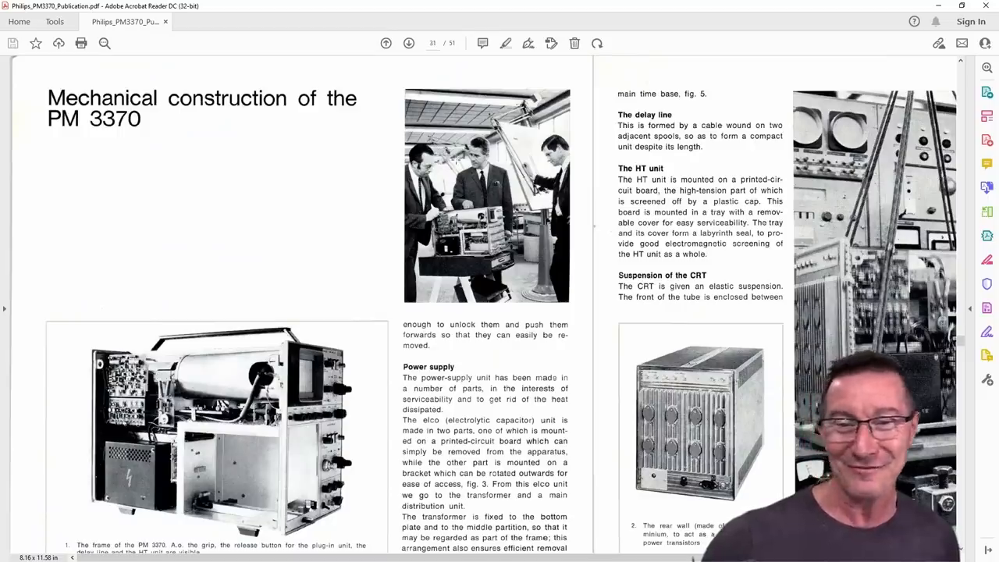
scroll(399, 276, down, 1)
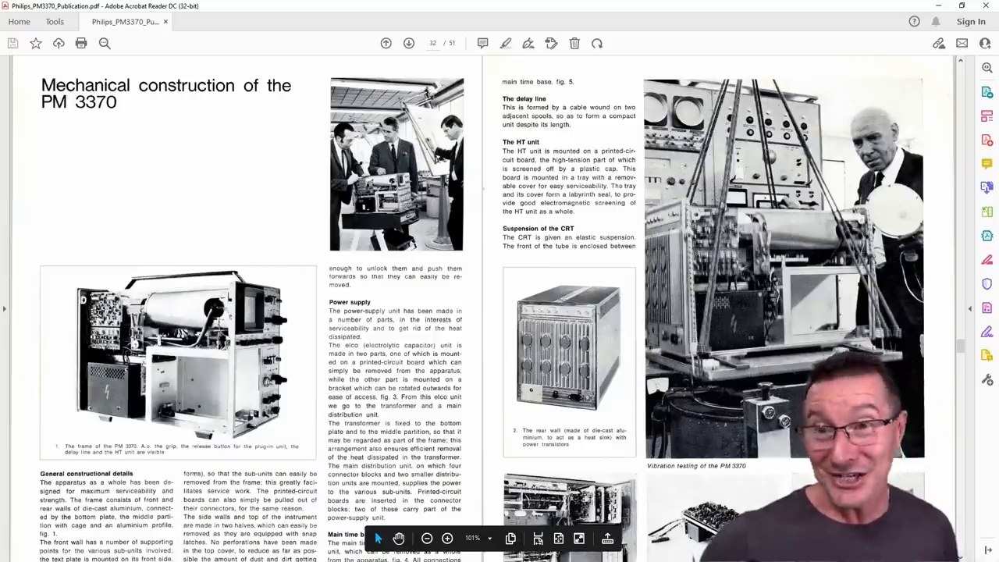
scroll(550, 267, down, 5)
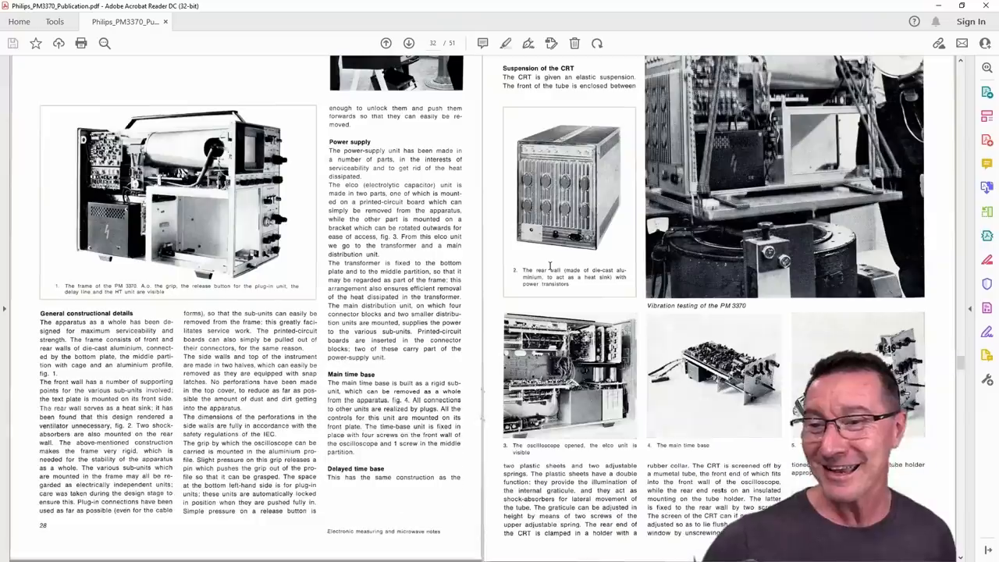
scroll(550, 267, down, 5)
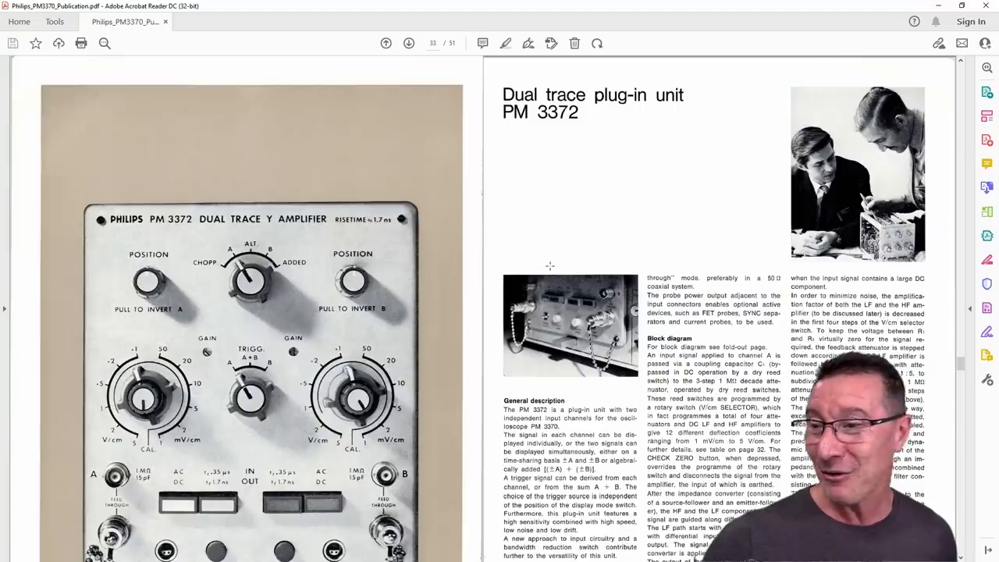
scroll(549, 267, down, 3)
scroll(549, 267, up, 3)
scroll(550, 267, down, 5)
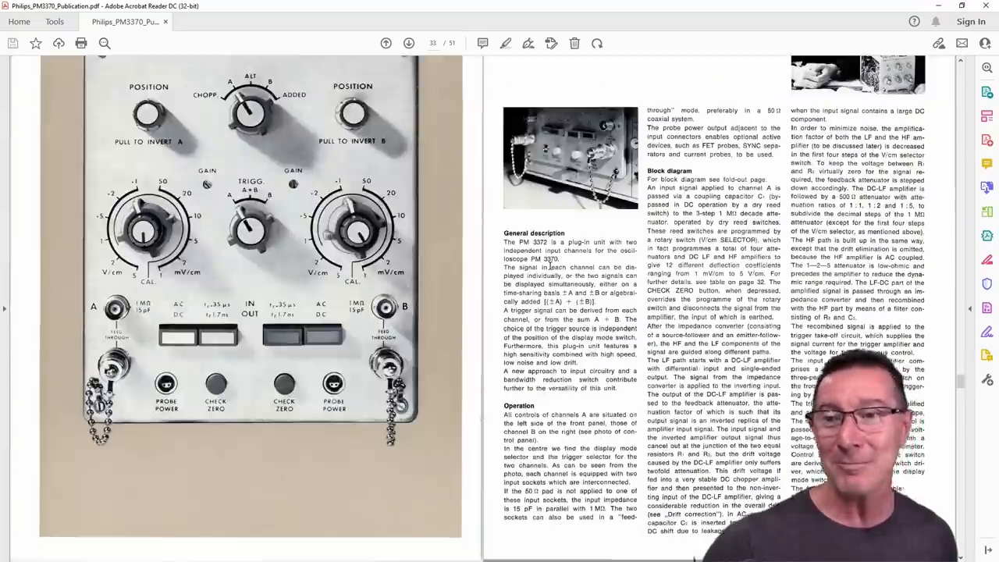
scroll(550, 267, down, 5)
scroll(549, 267, down, 5)
scroll(550, 267, down, 5)
scroll(550, 267, down, 5)
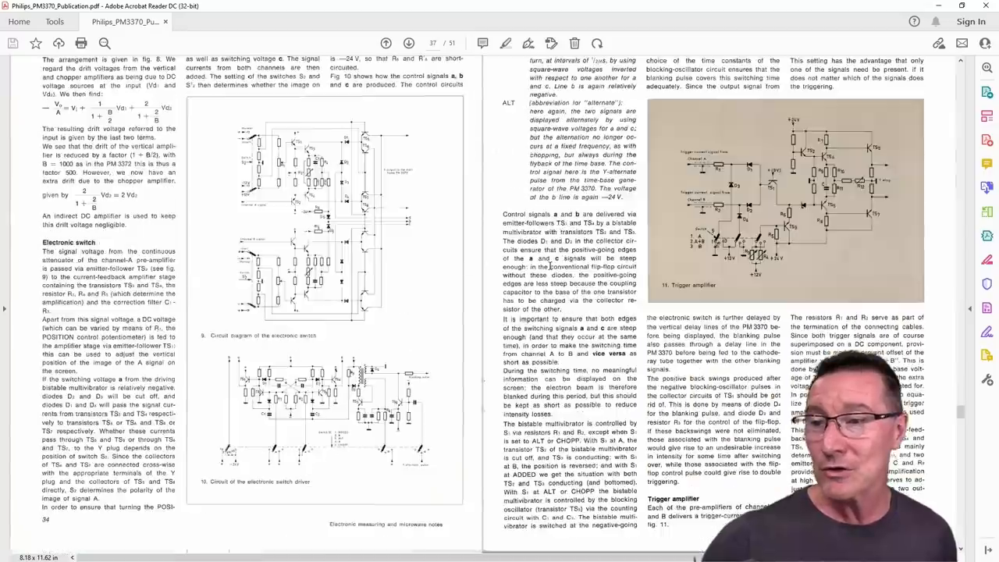
scroll(550, 267, down, 5)
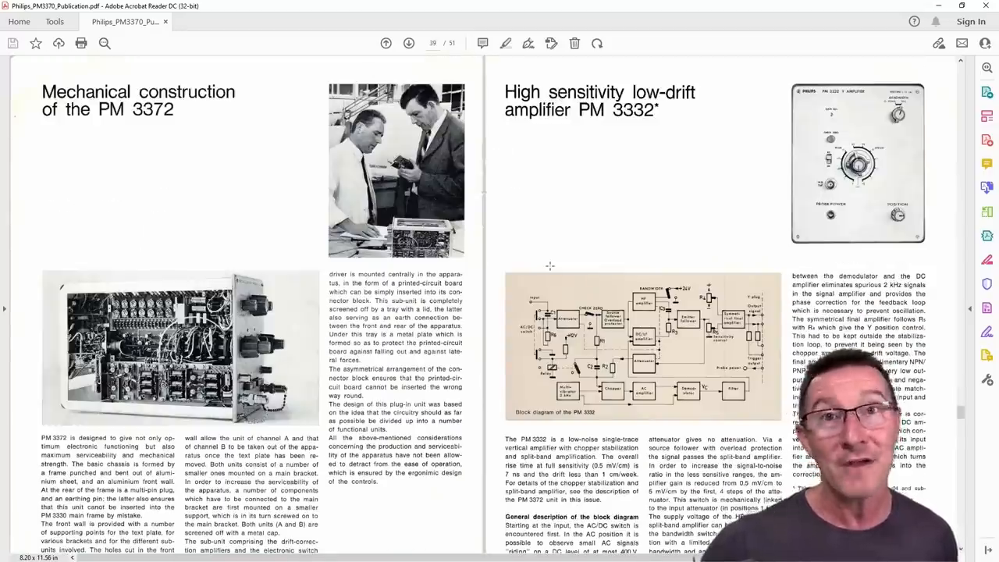
scroll(549, 267, down, 5)
scroll(550, 267, down, 5)
scroll(550, 267, up, 5)
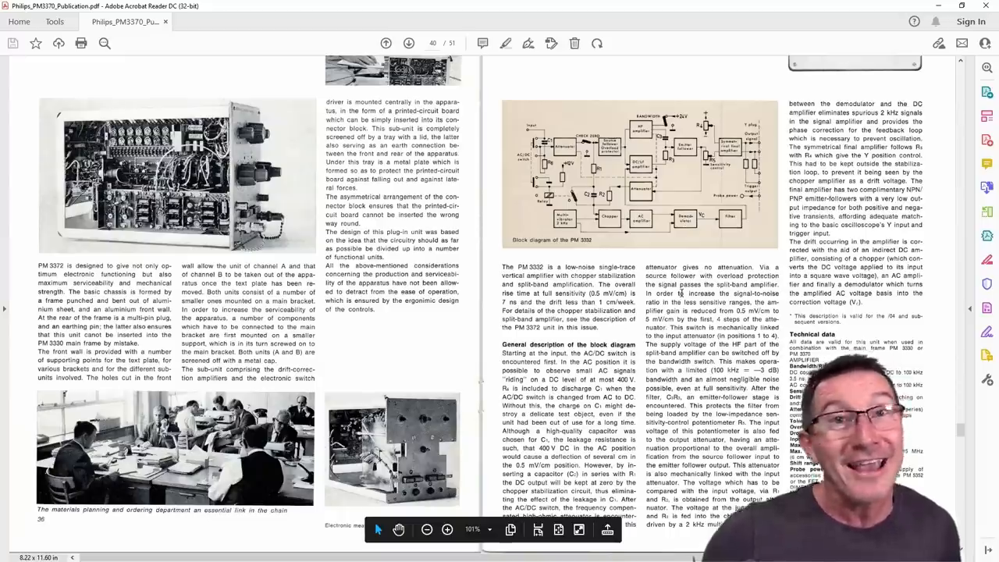
scroll(683, 294, down, 5)
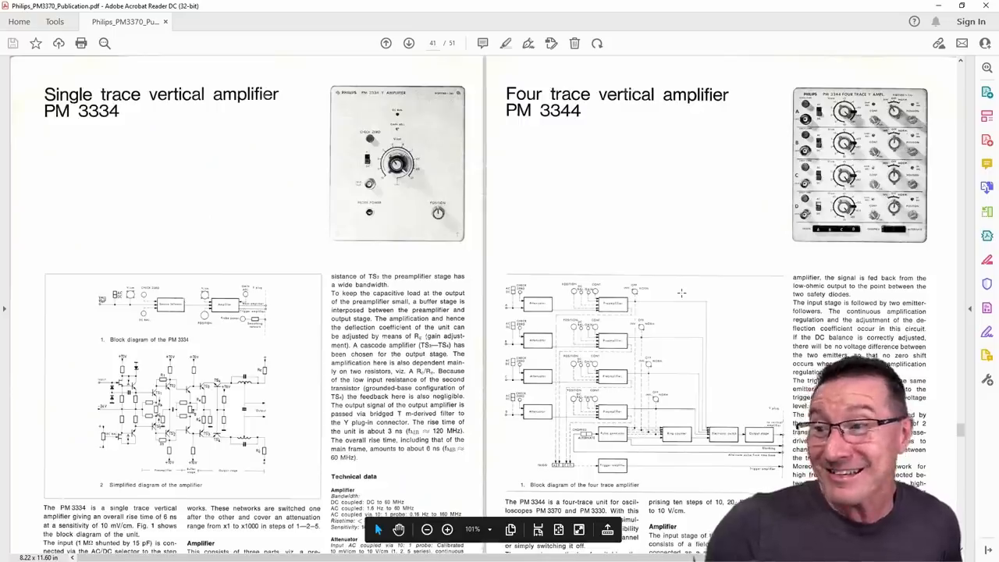
scroll(683, 293, down, 5)
scroll(683, 294, down, 5)
scroll(683, 293, down, 5)
scroll(682, 293, down, 5)
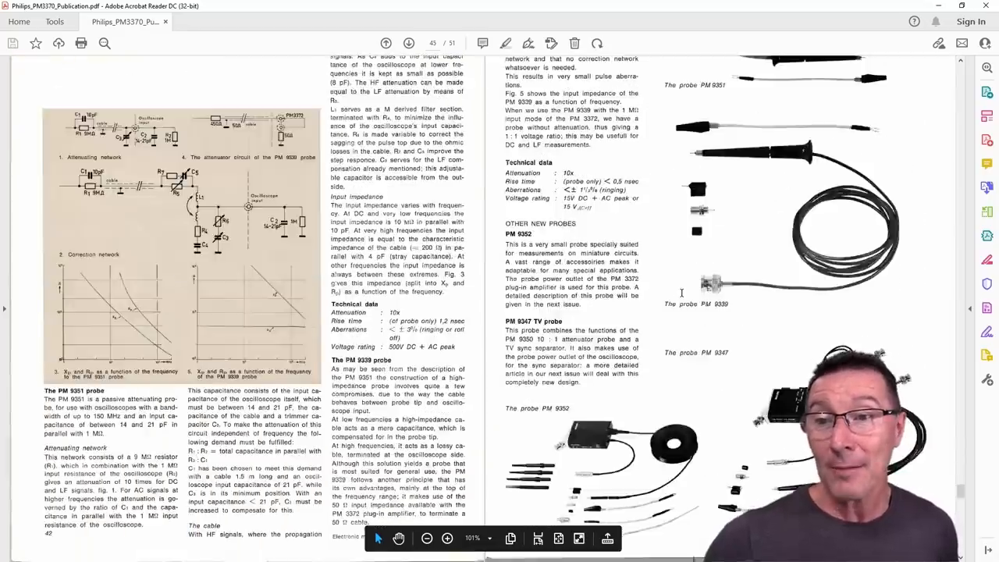
scroll(682, 293, down, 5)
scroll(682, 294, down, 5)
scroll(682, 294, down, 5)
Step: Return to the front cover and fit the whole cover spread in the window
key(Home)
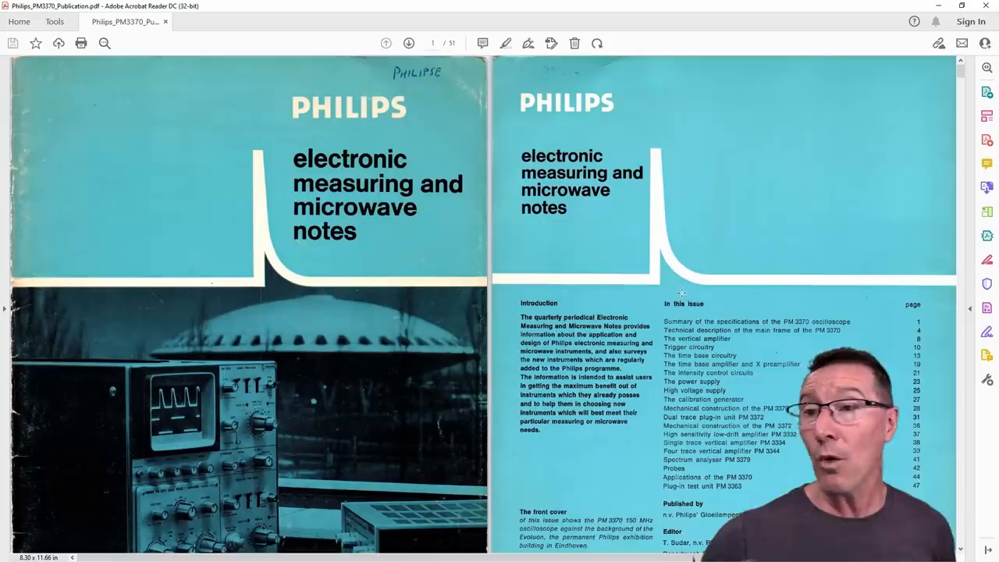
key(ctrl+0)
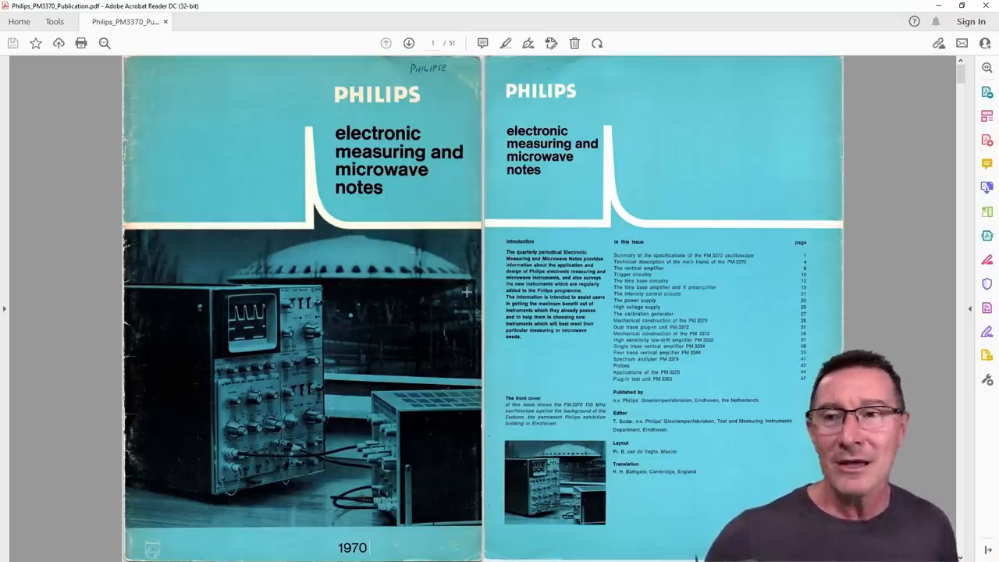
scroll(467, 292, down, 1)
scroll(466, 292, down, 1)
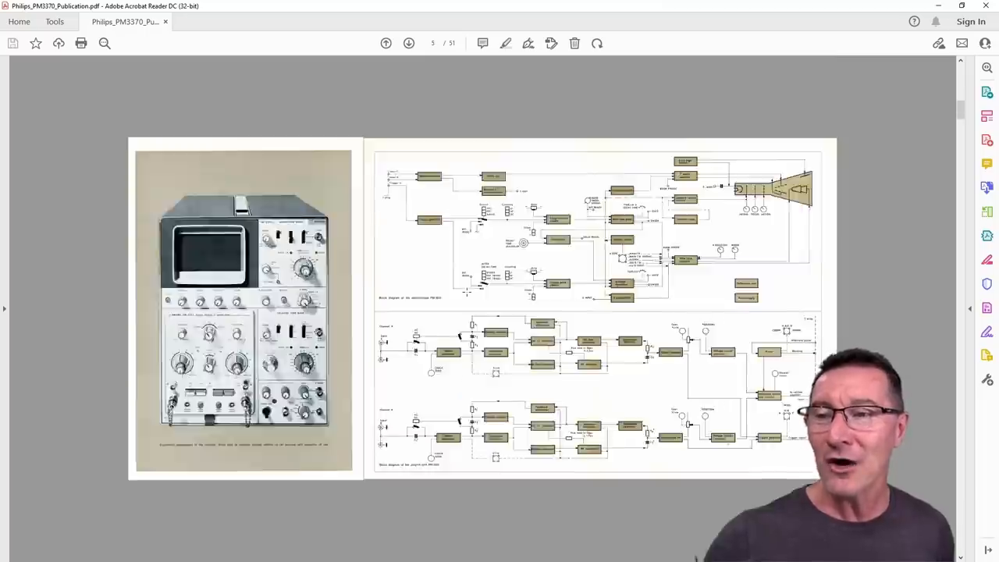
scroll(466, 292, down, 1)
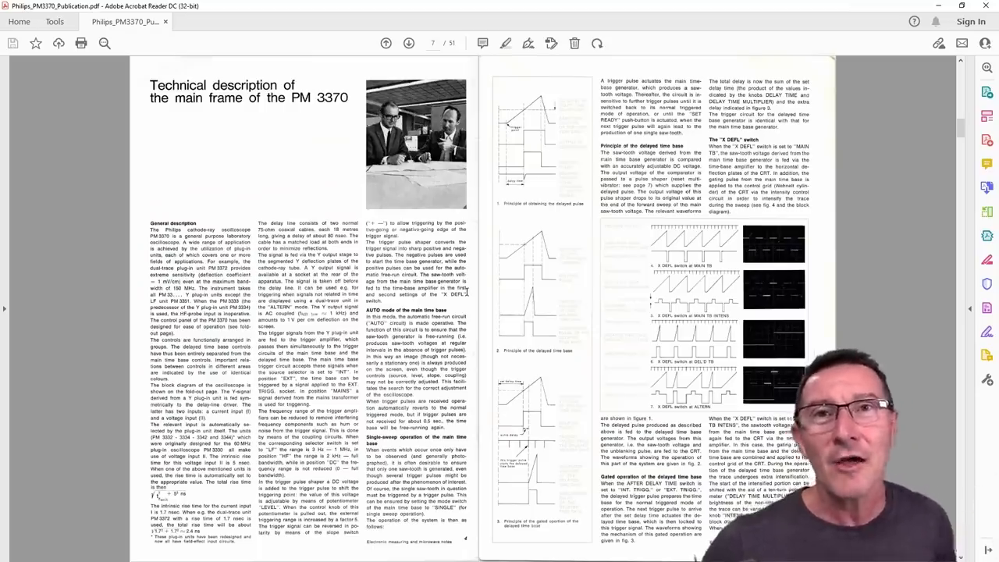
scroll(466, 292, up, 1)
scroll(466, 292, up, 1)
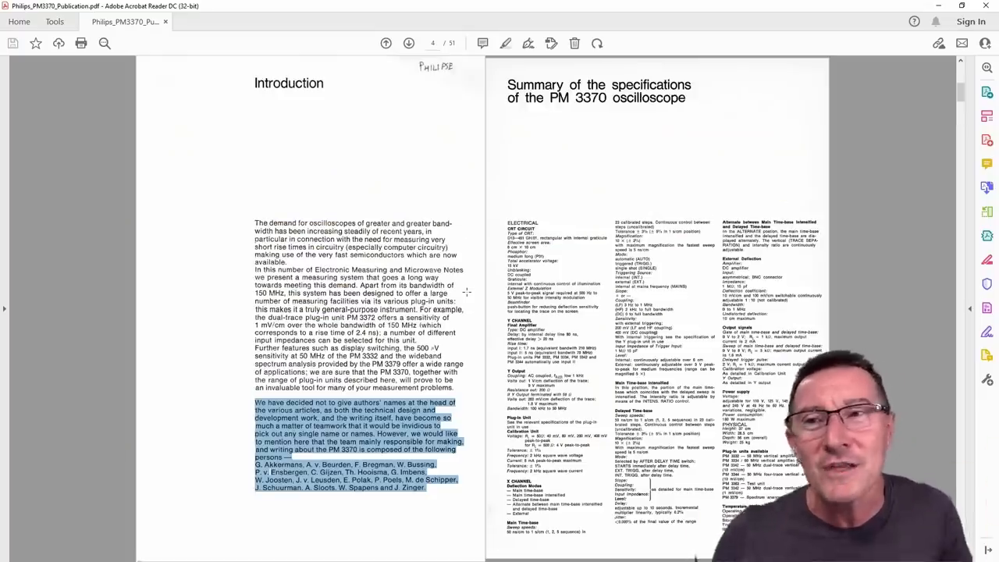
scroll(466, 292, up, 1)
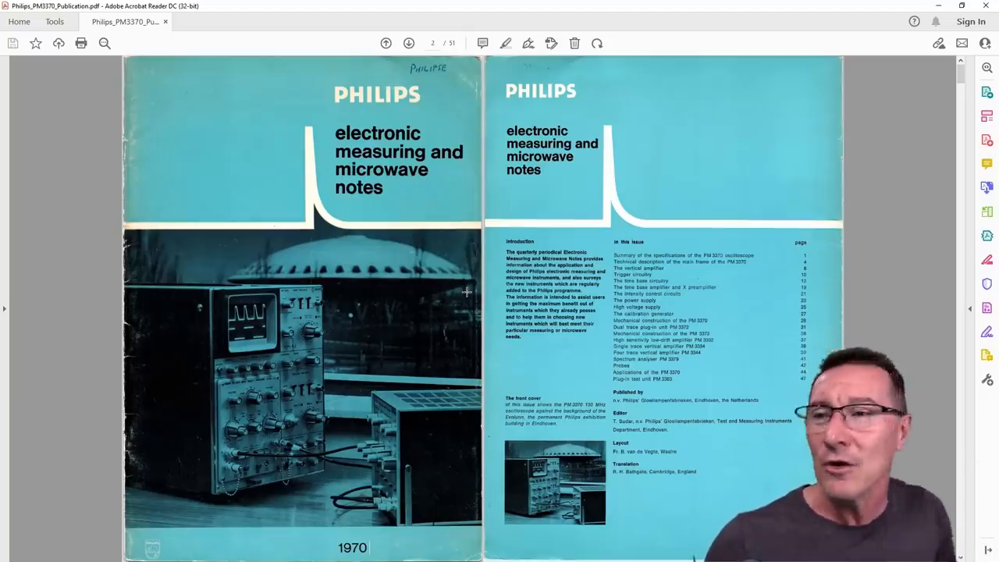
scroll(467, 292, down, 1)
scroll(466, 292, down, 1)
scroll(466, 292, down, 1)
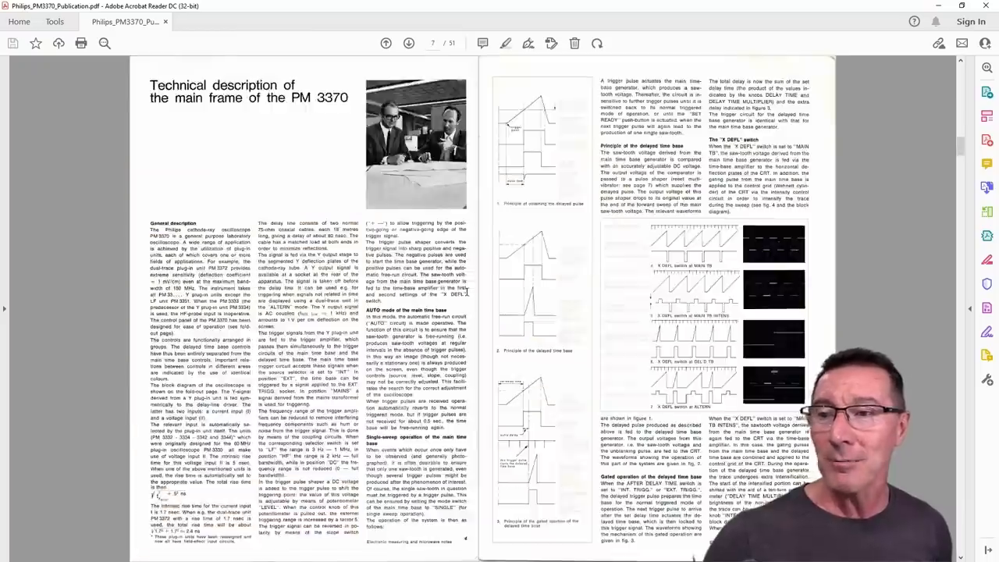
scroll(466, 292, down, 1)
scroll(466, 292, down, 1)
scroll(466, 292, down, 1)
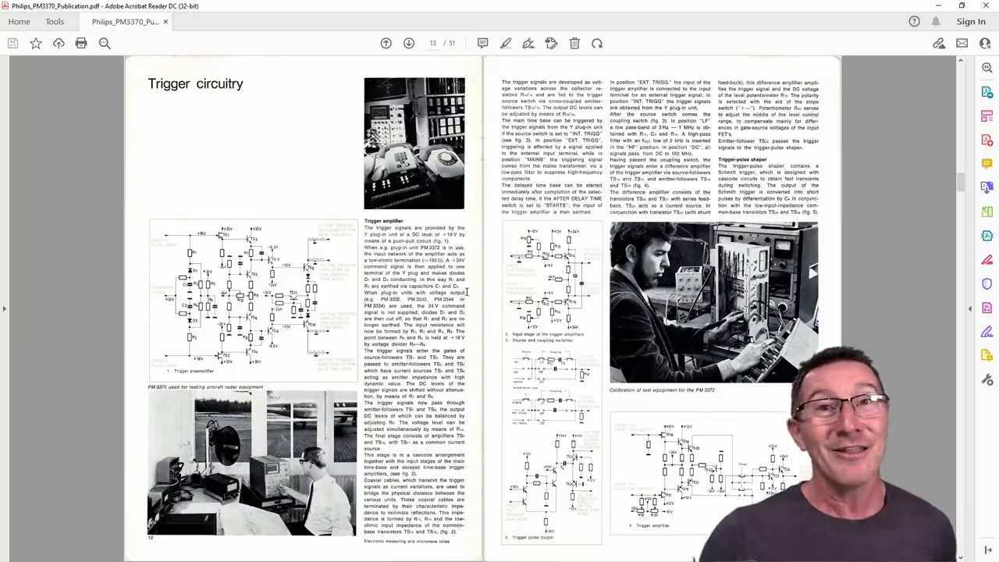
scroll(466, 292, down, 1)
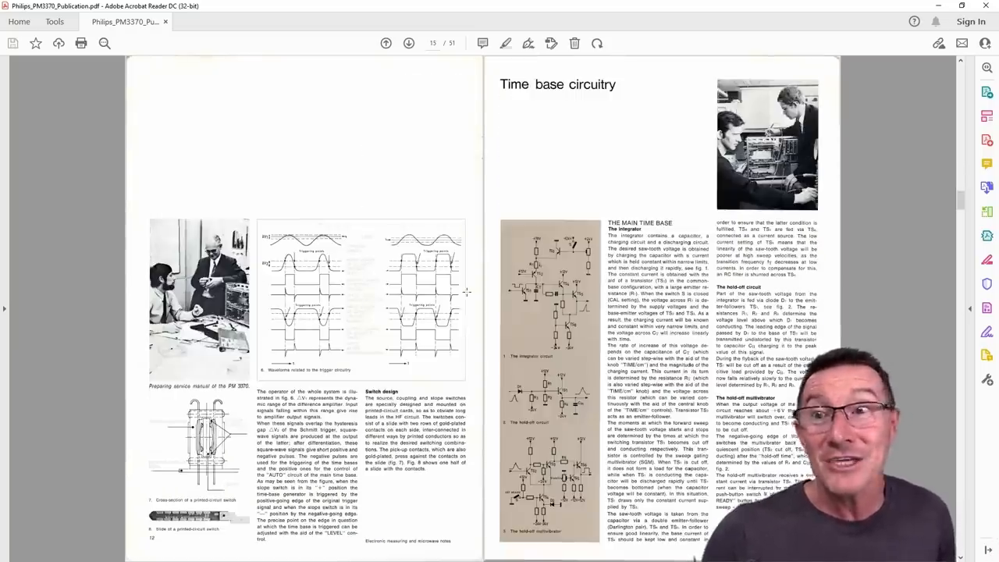
scroll(466, 292, down, 3)
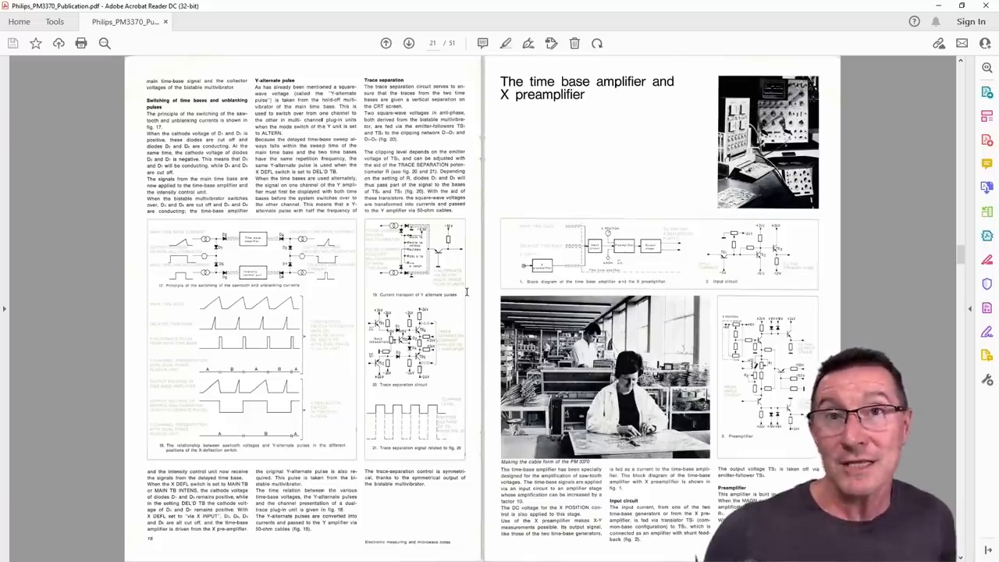
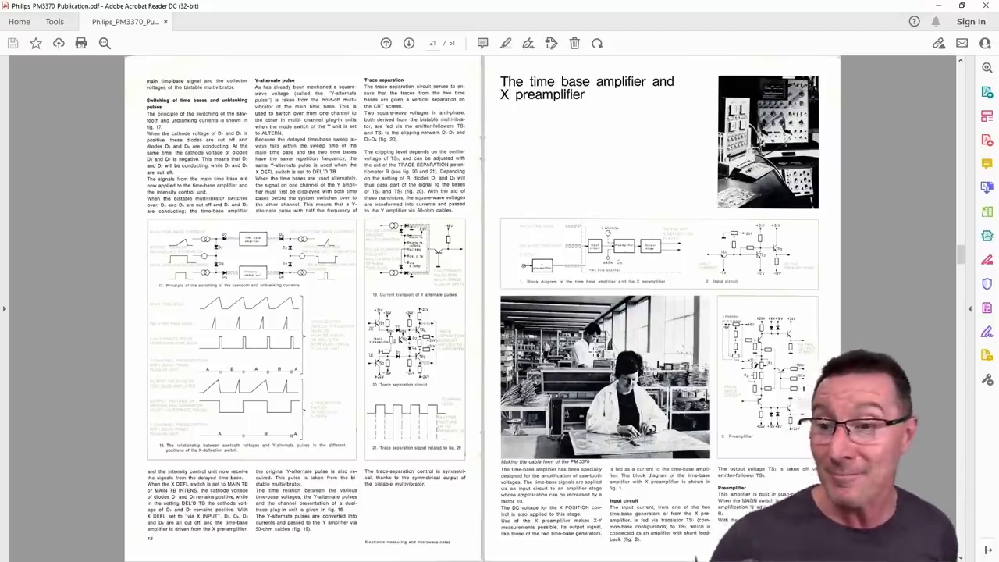
Step: Advance two spreads through the PM3370 publication toward the calibration generator pages
key(Page_Down)
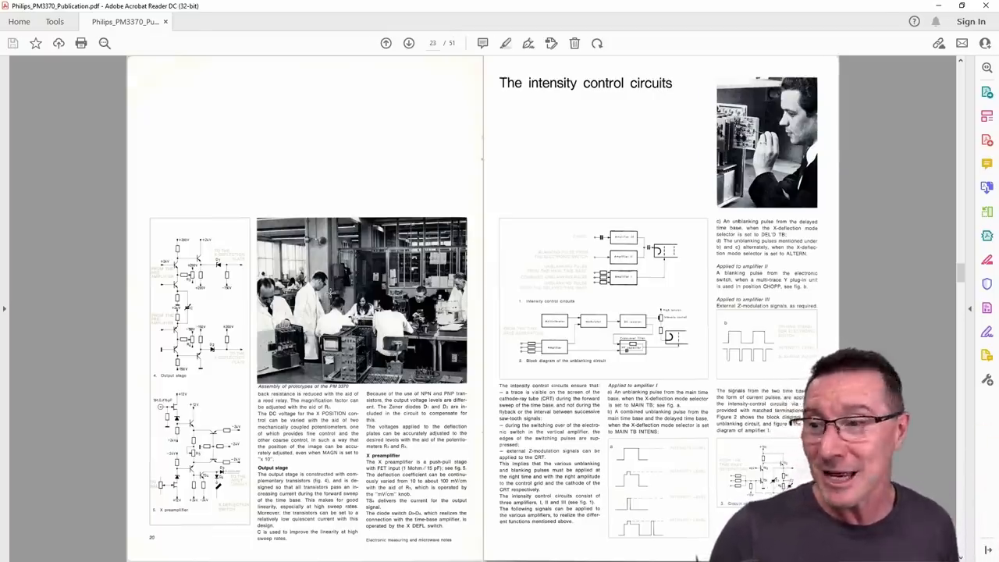
scroll(331, 294, down, 1)
scroll(331, 293, down, 1)
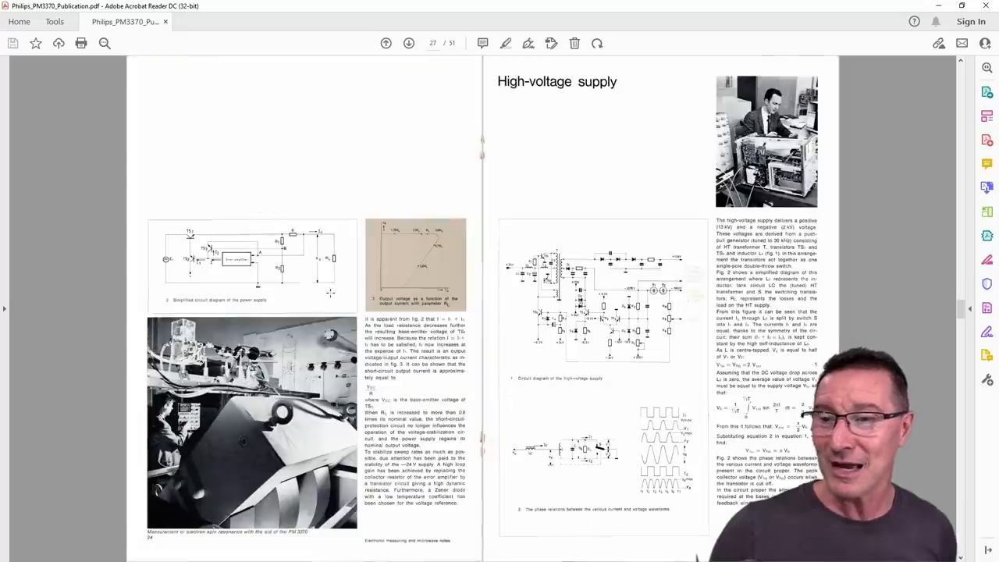
scroll(331, 293, down, 1)
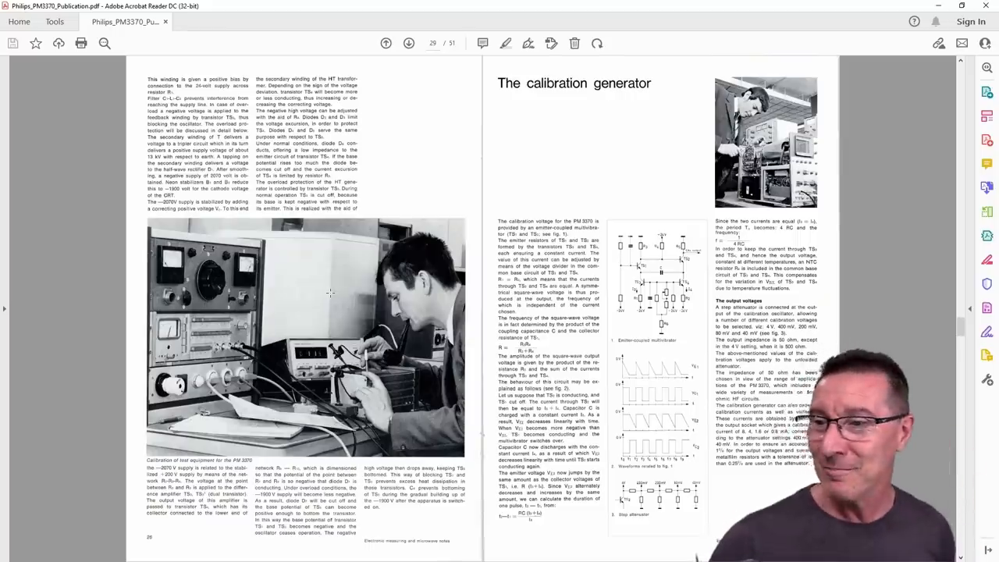
key(Right)
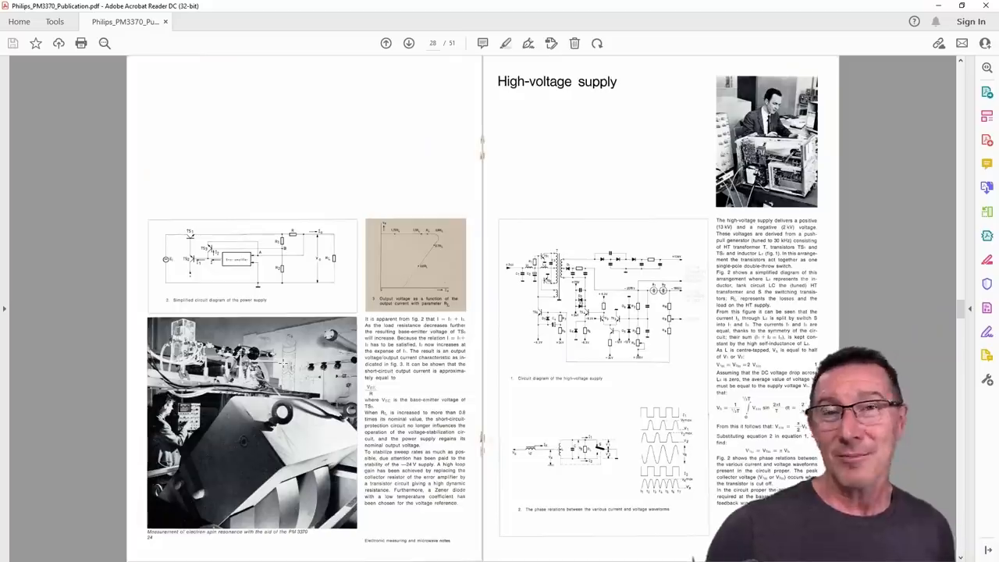
Step: Page back four spreads to the technical description and vertical amplifier pages
key(Page_Up)
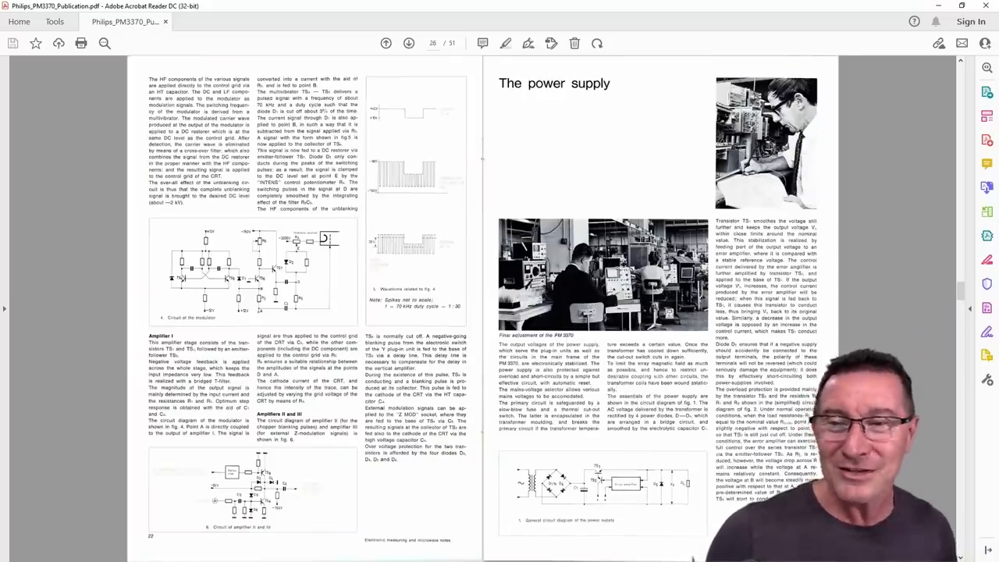
key(Page_Up)
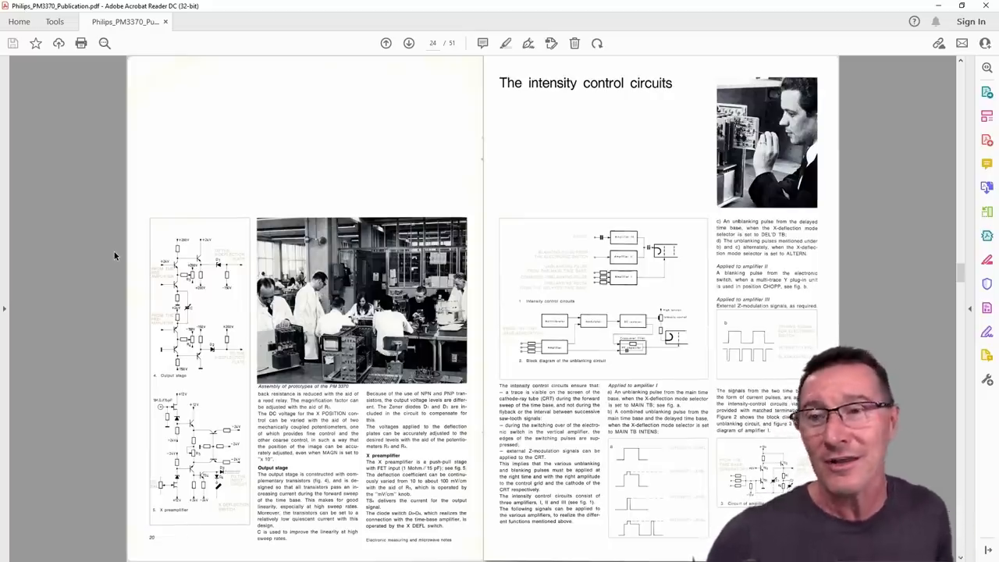
key(Page_Up)
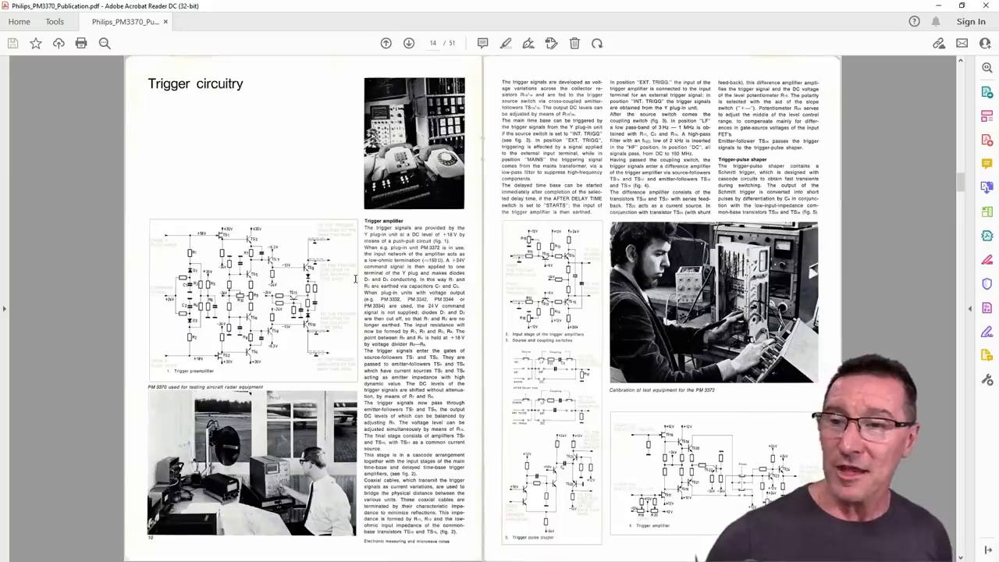
key(Page_Up)
key(Page_Up)
key(Page_Up)
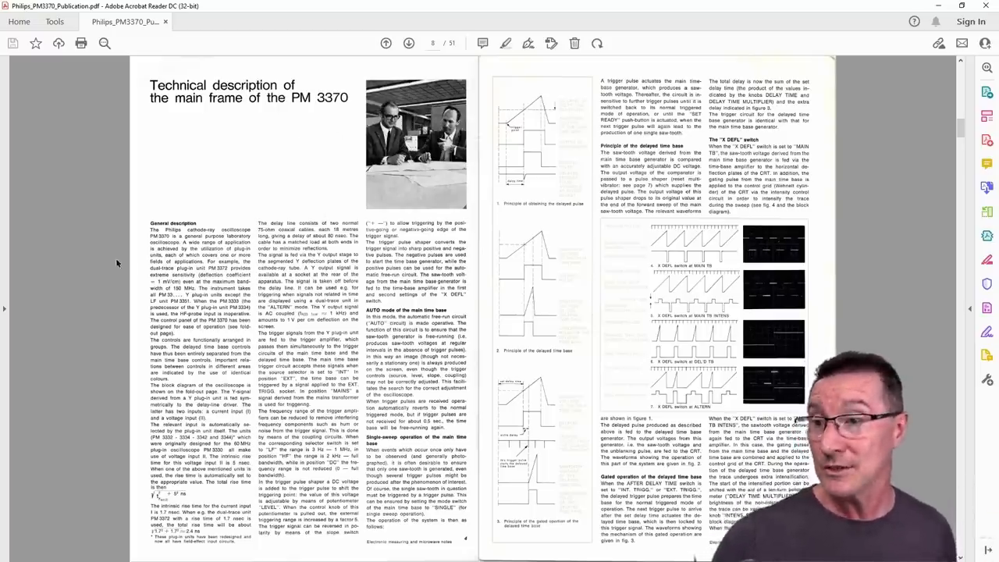
scroll(243, 237, down, 1)
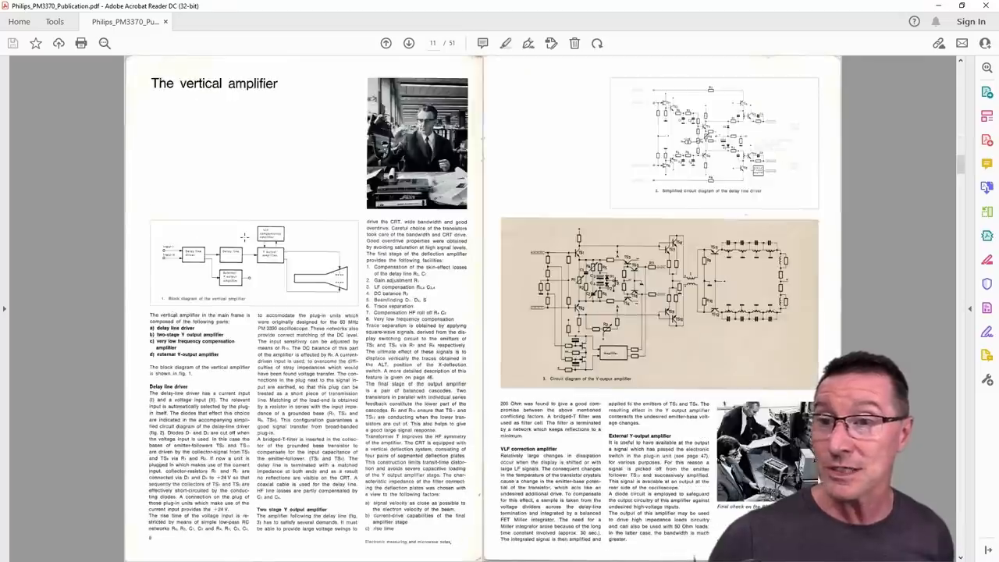
scroll(244, 237, down, 1)
Step: Switch to the archived October 1996 Electronics Australia issue and flip to the logic analyser article's pages 94–95
click(939, 6)
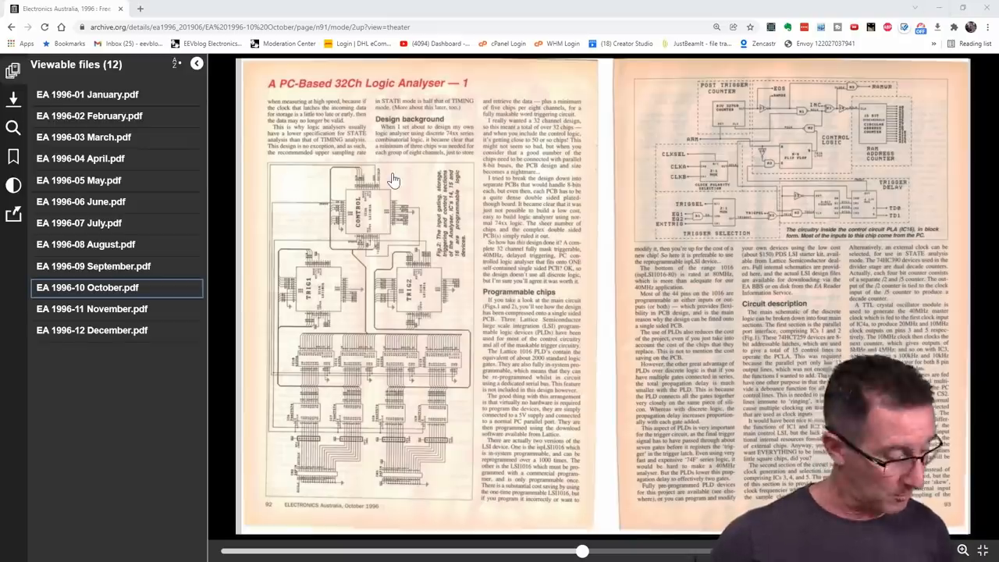
scroll(394, 179, up, 1)
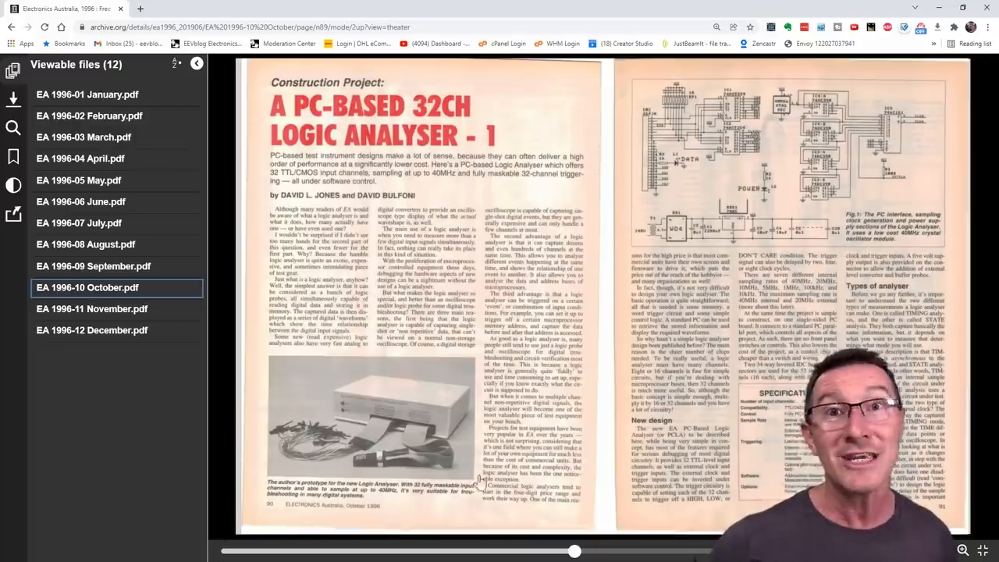
click(616, 269)
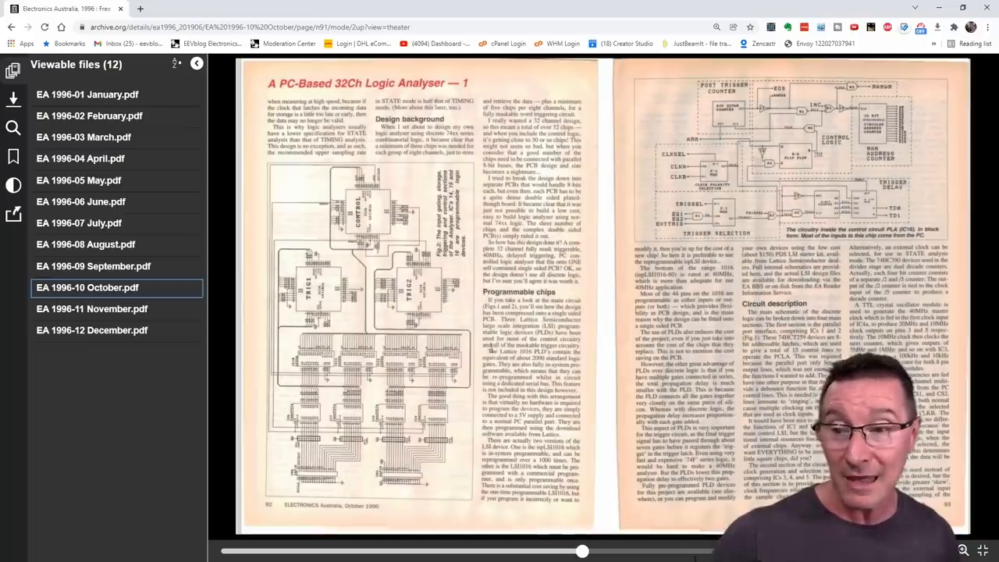
click(761, 249)
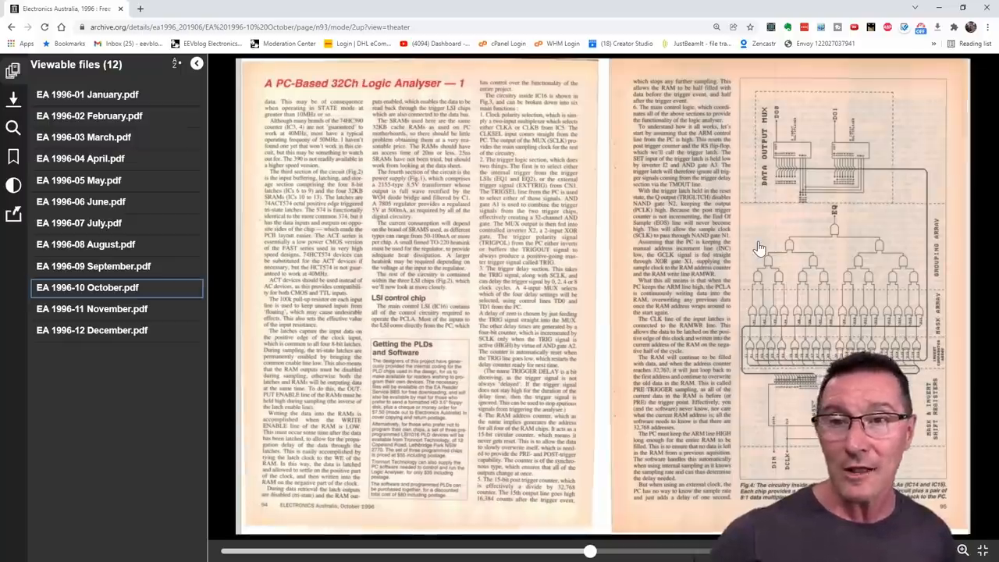
click(761, 249)
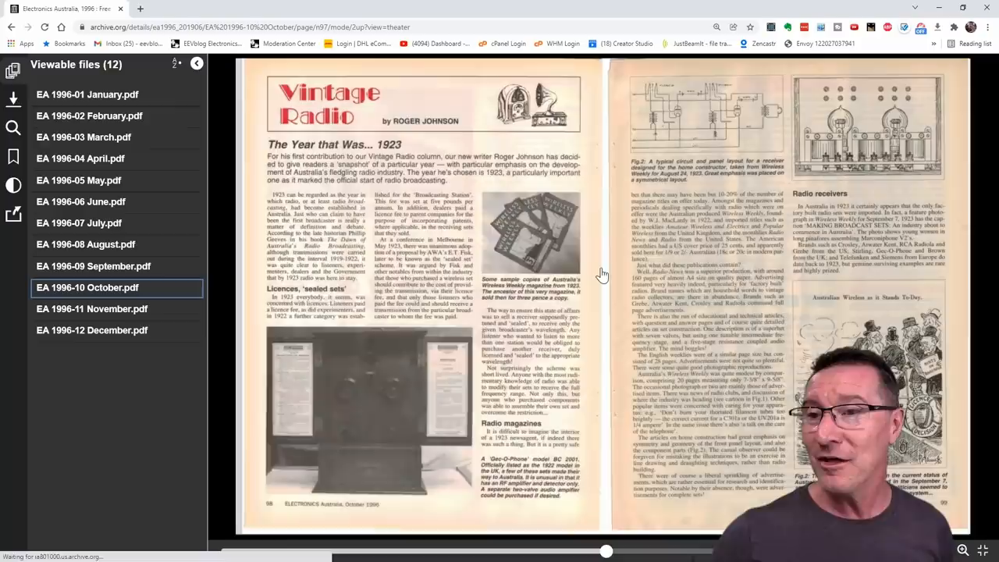
key(Left)
key(Left)
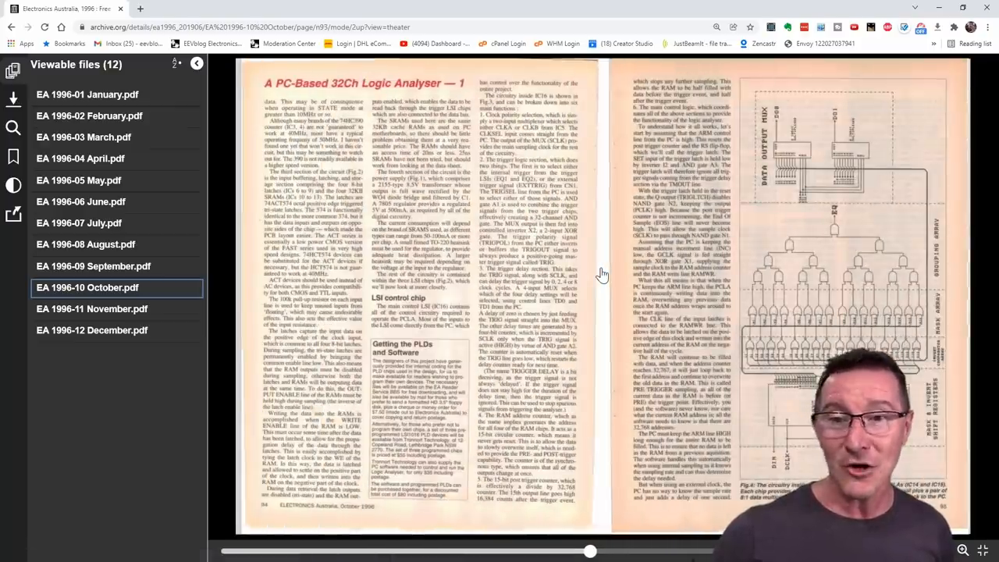
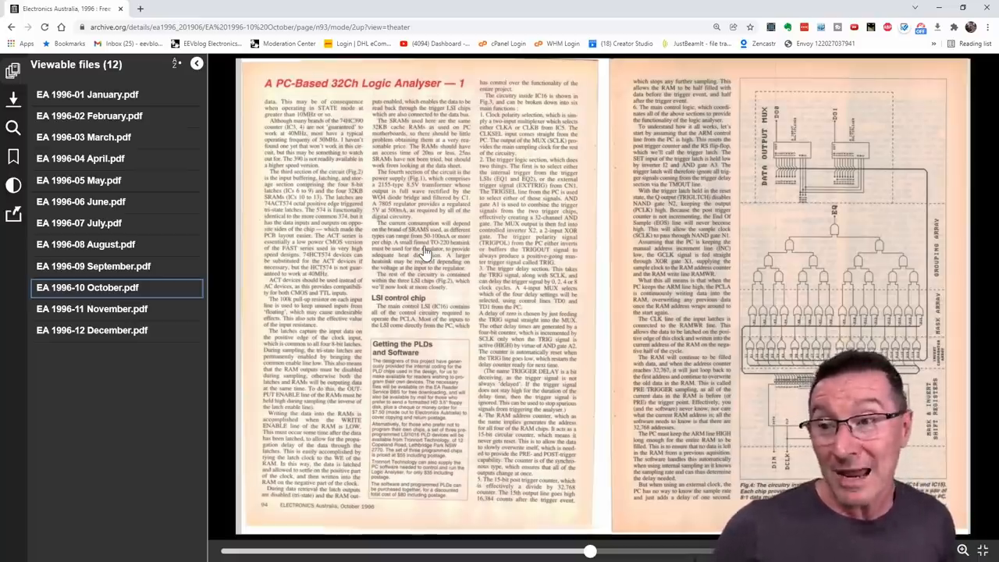
Step: Flip between spreads of the 1996 logic analyser article, then switch to the Philips PM3370 PDF
click(426, 252)
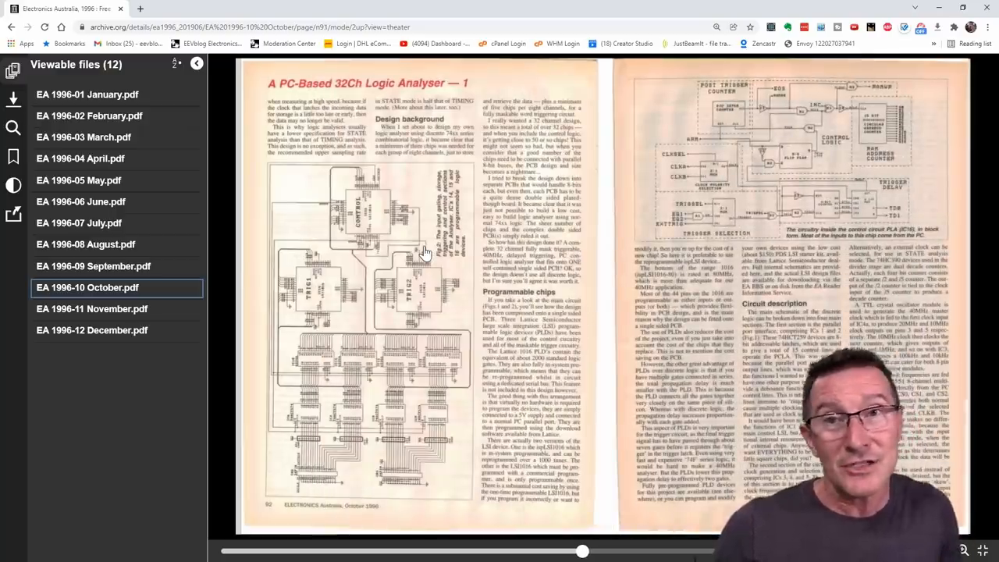
key(Right)
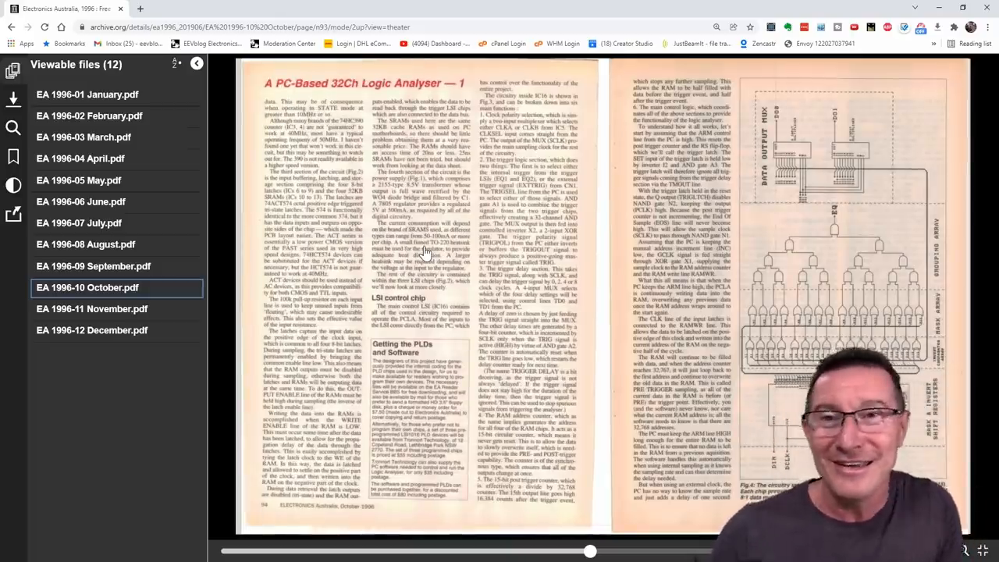
key(Right)
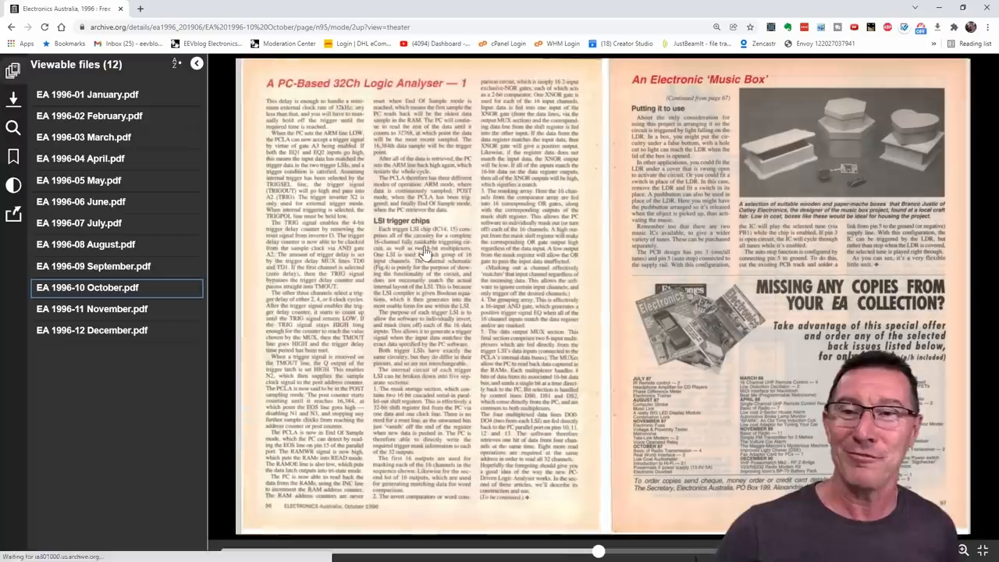
key(Left)
key(Left)
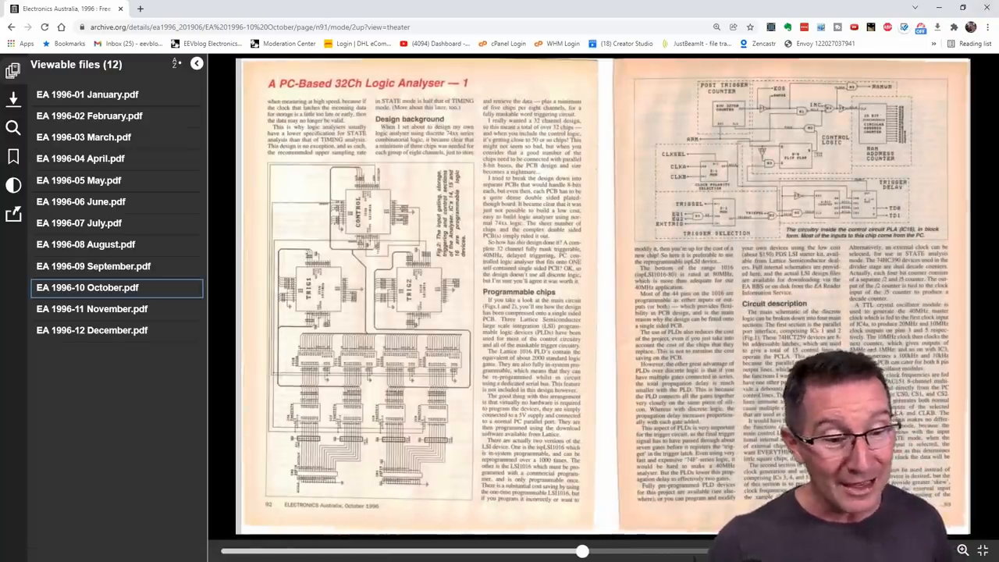
key(alt+Tab)
Step: Page from the cover through intensity control, power supply and high-voltage sections, then back to the 1970 cover
click(455, 185)
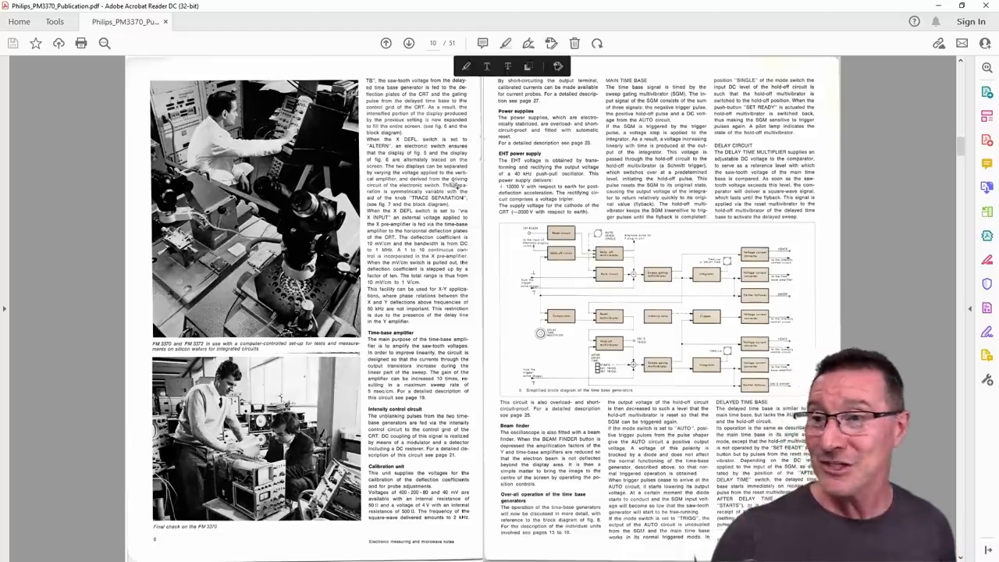
key(Home)
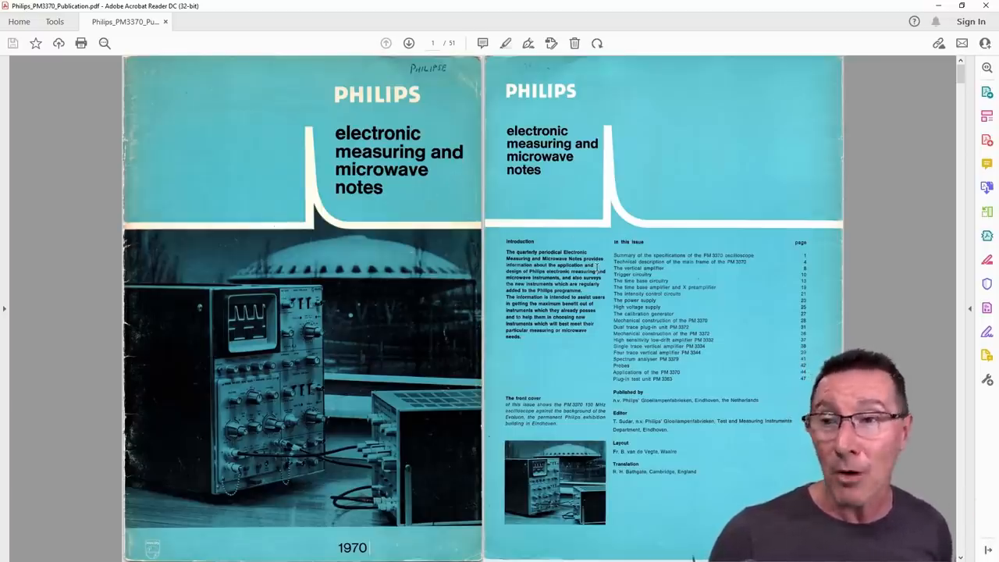
scroll(598, 267, down, 8)
scroll(500, 312, down, 1)
scroll(500, 313, down, 1)
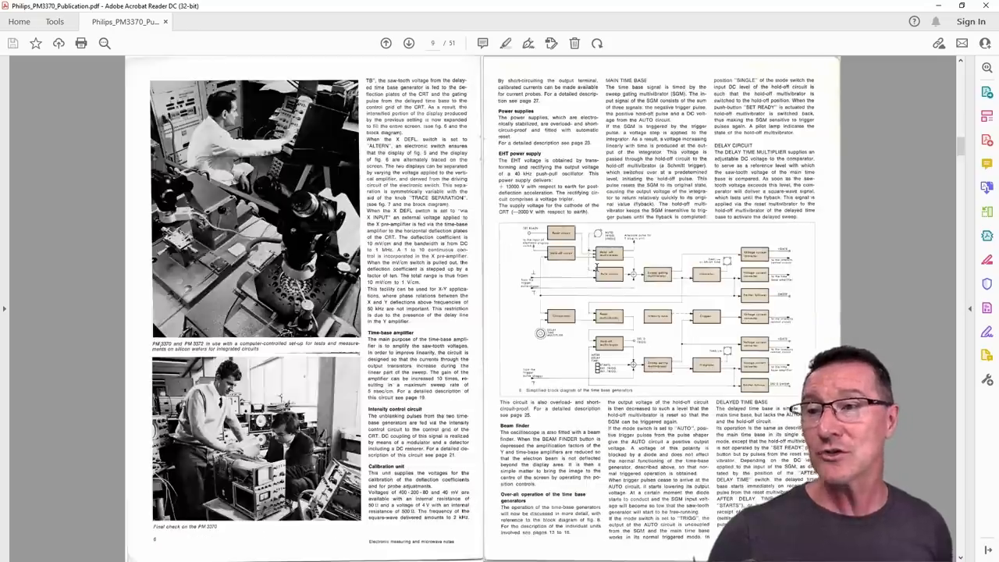
scroll(500, 312, down, 1)
scroll(500, 312, down, 1)
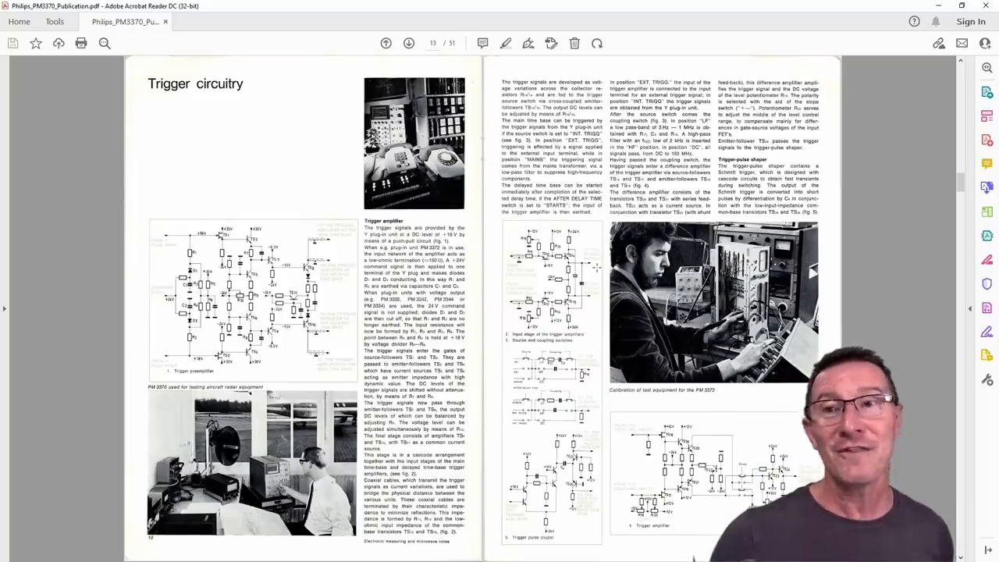
scroll(499, 312, down, 1)
scroll(499, 312, down, 1)
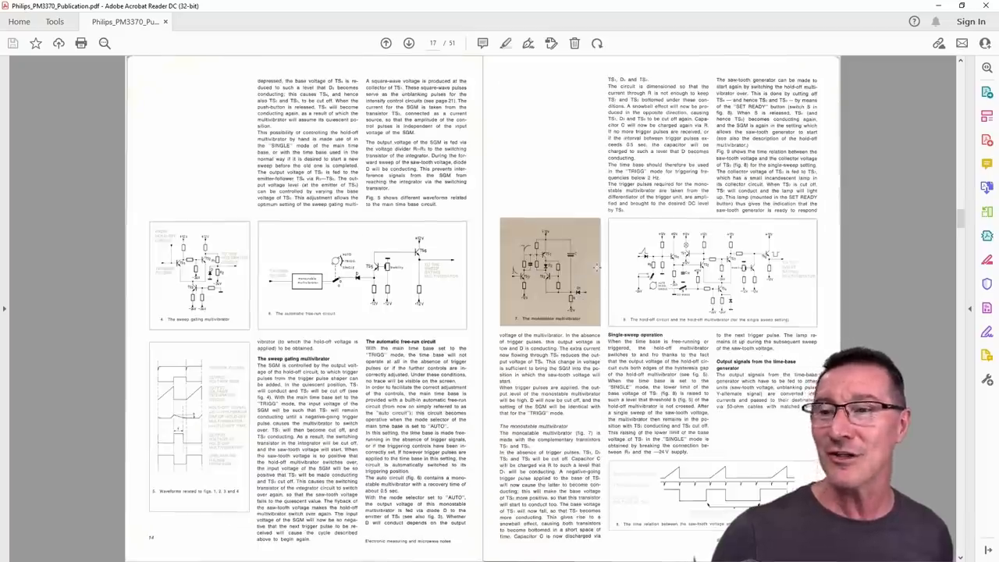
scroll(500, 312, down, 1)
scroll(499, 313, down, 1)
scroll(499, 312, down, 1)
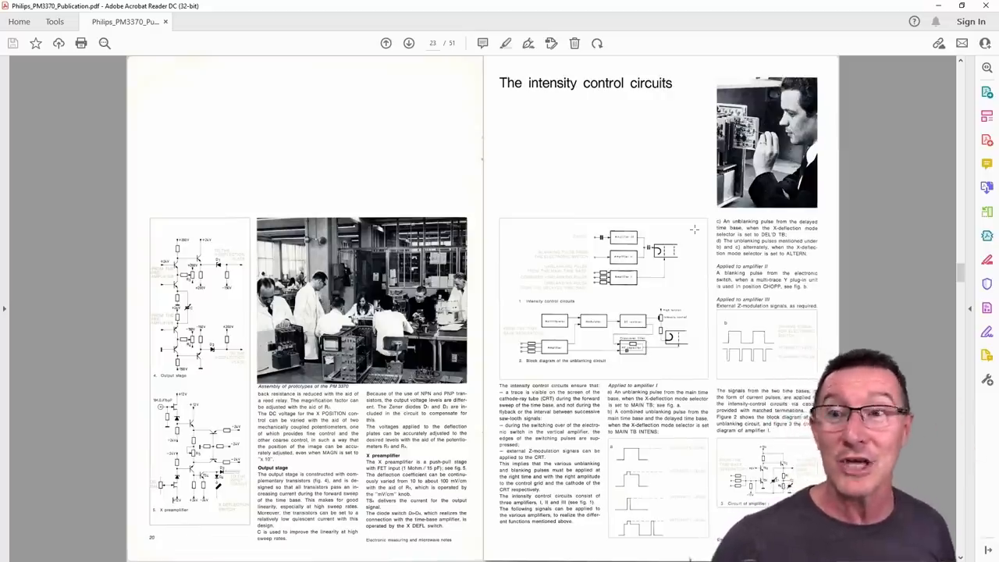
click(468, 316)
scroll(469, 318, down, 1)
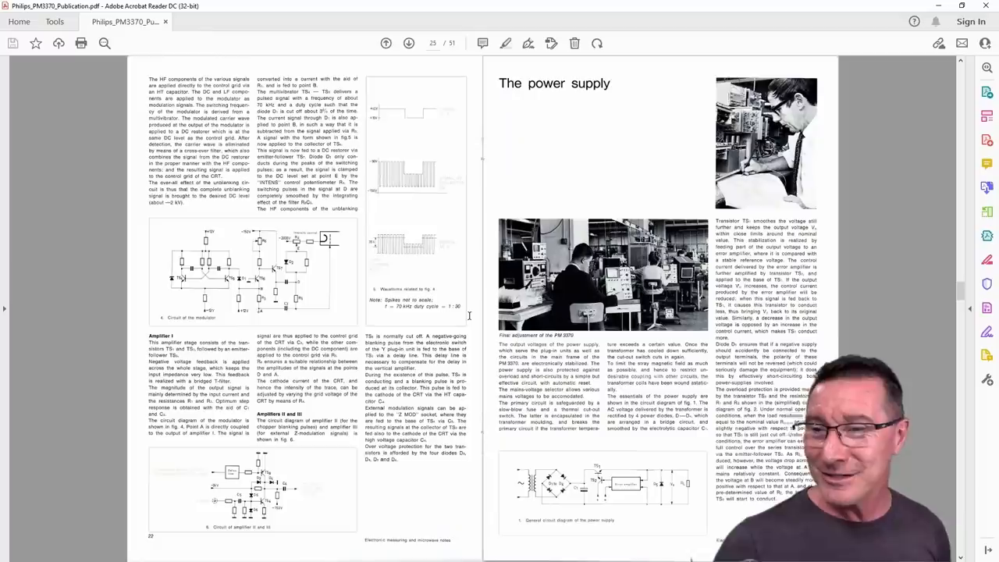
scroll(470, 317, down, 1)
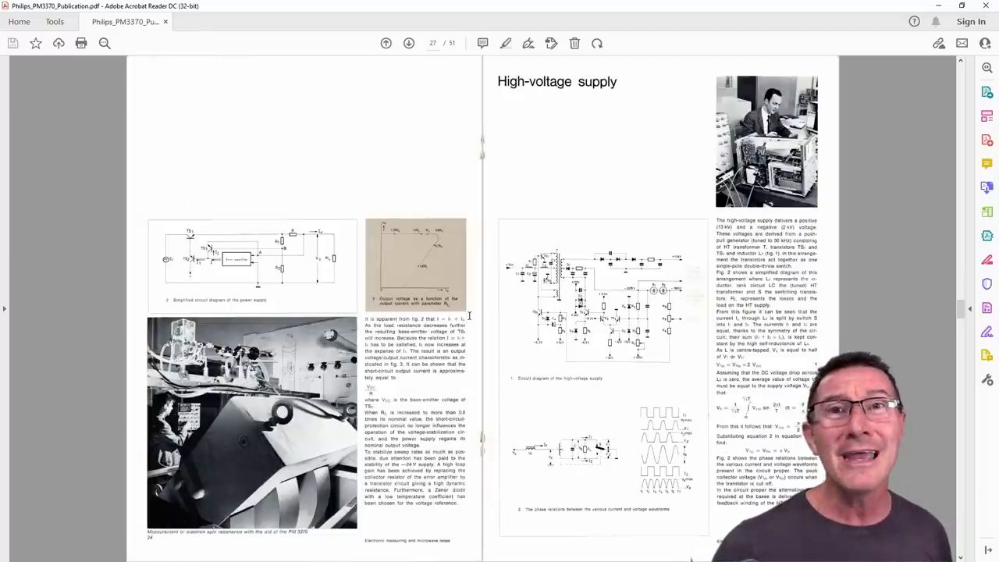
key(Home)
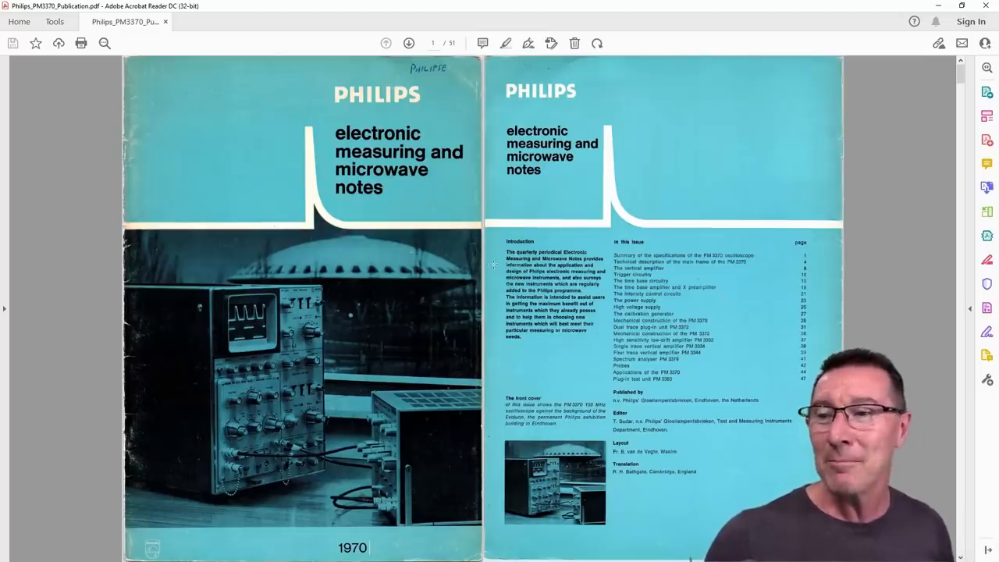
scroll(484, 269, down, 1)
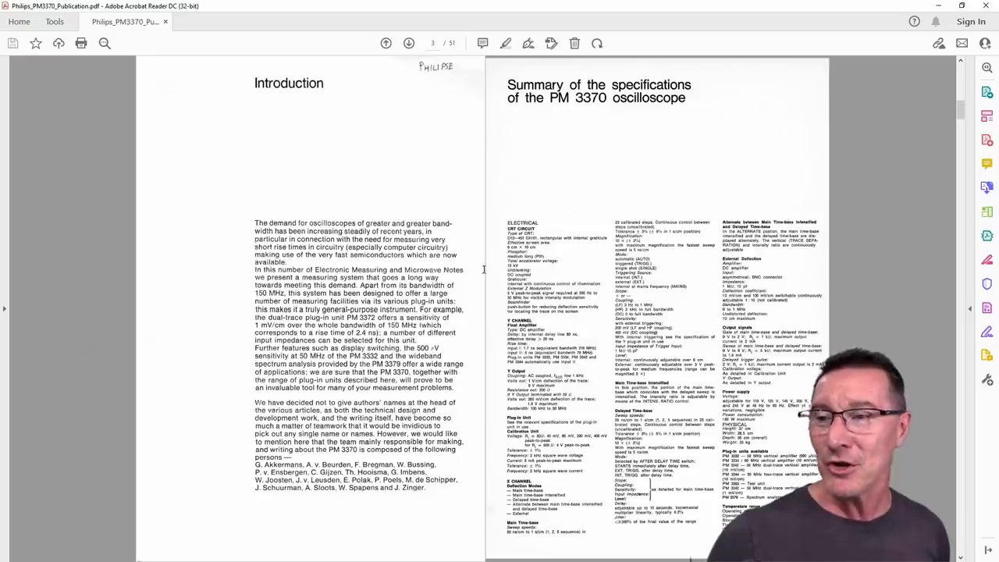
scroll(484, 269, down, 1)
scroll(484, 269, down, 1)
scroll(484, 269, down, 1)
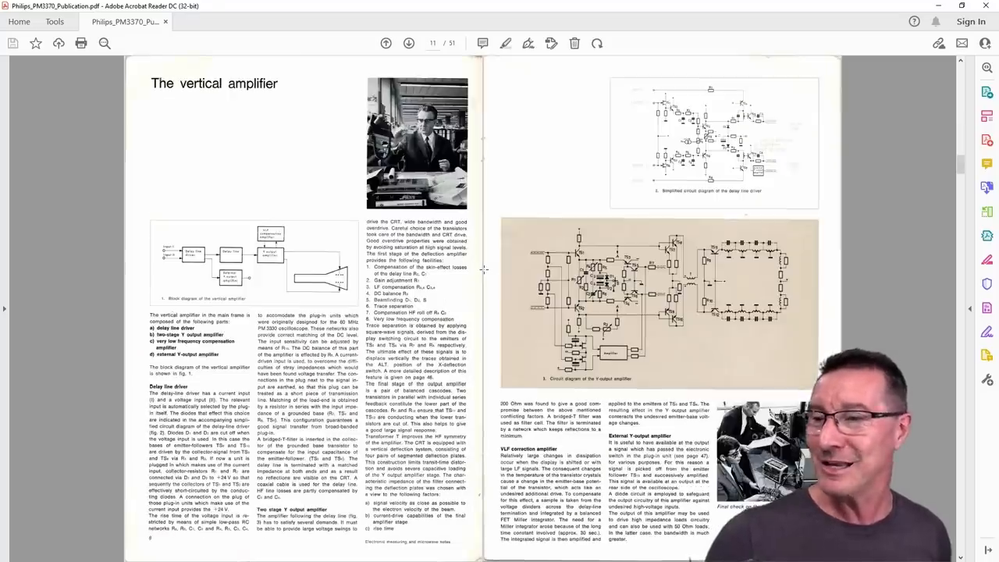
scroll(484, 269, down, 1)
scroll(484, 269, down, 1)
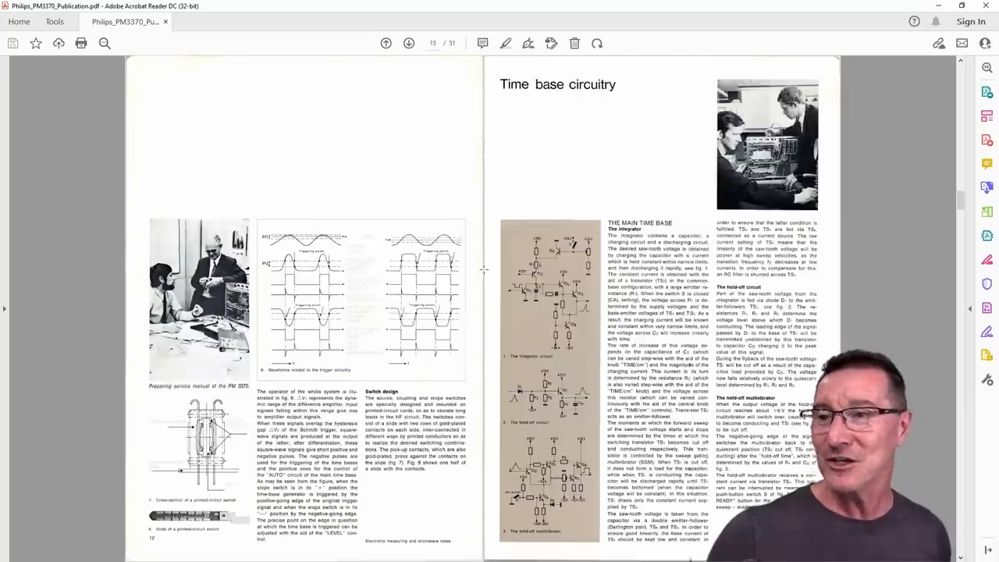
scroll(484, 269, down, 1)
Step: Return to the cover and reach page 5 with the oscilloscope photo and block diagrams
key(Home)
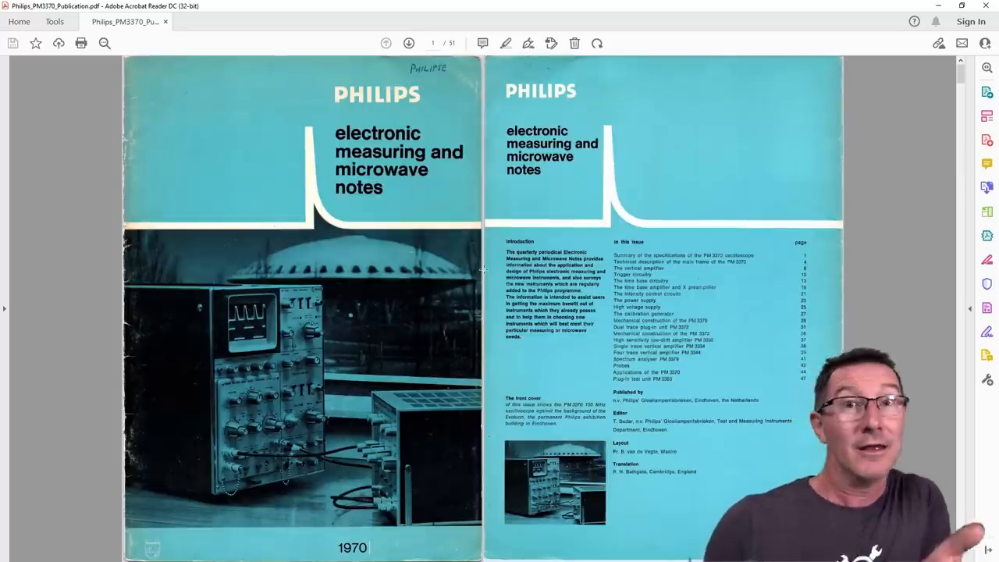
scroll(484, 270, down, 1)
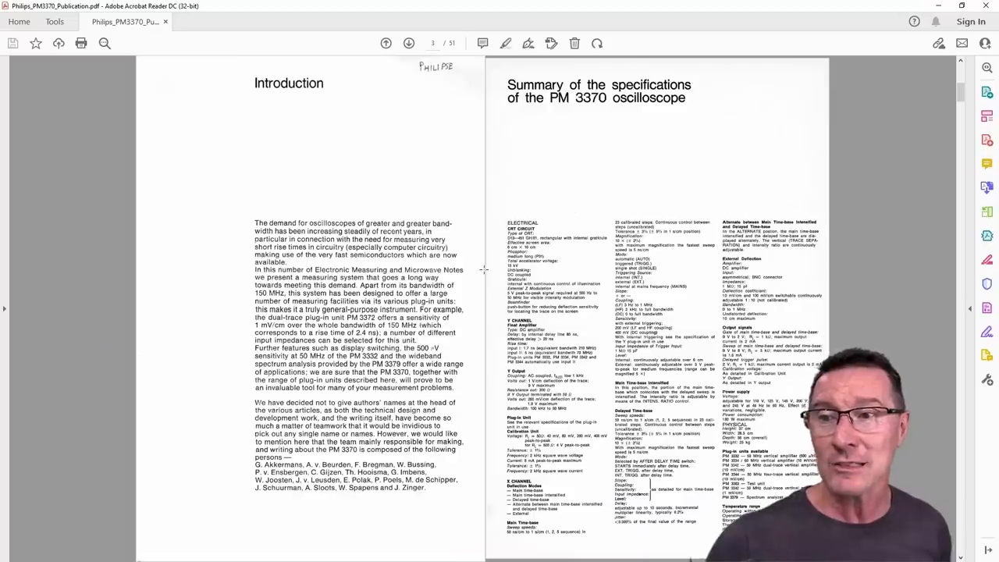
scroll(485, 270, down, 1)
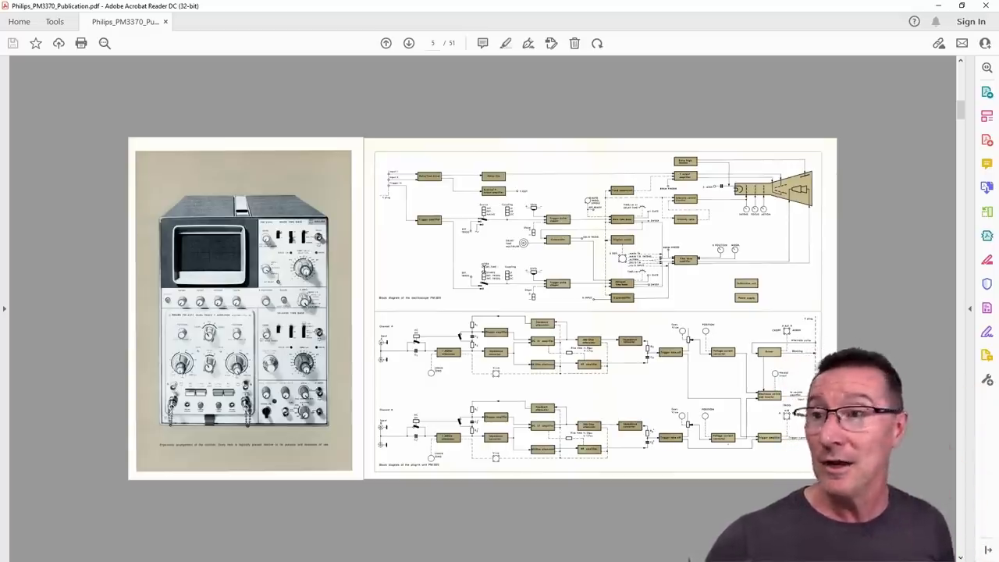
scroll(482, 308, down, 5)
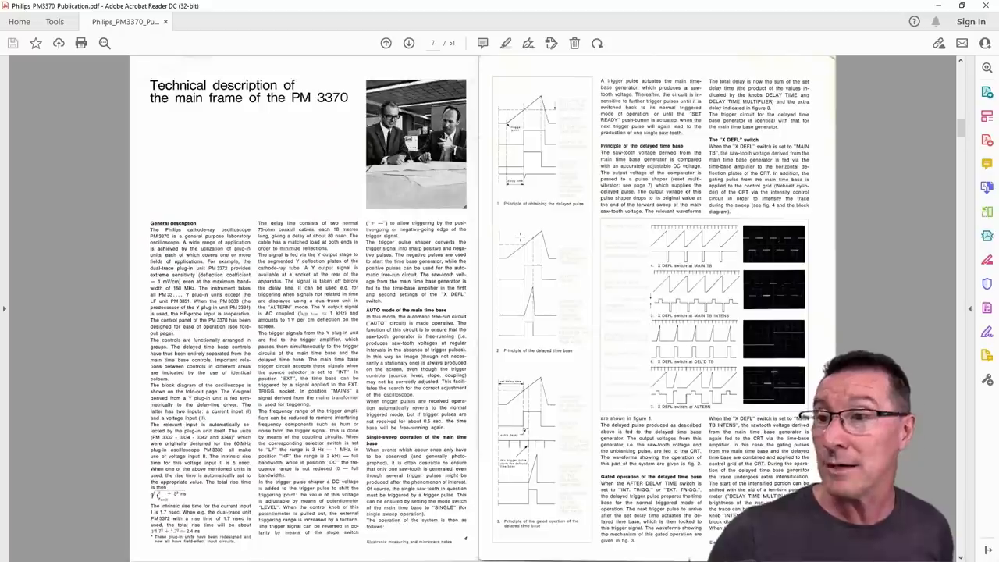
scroll(482, 309, down, 5)
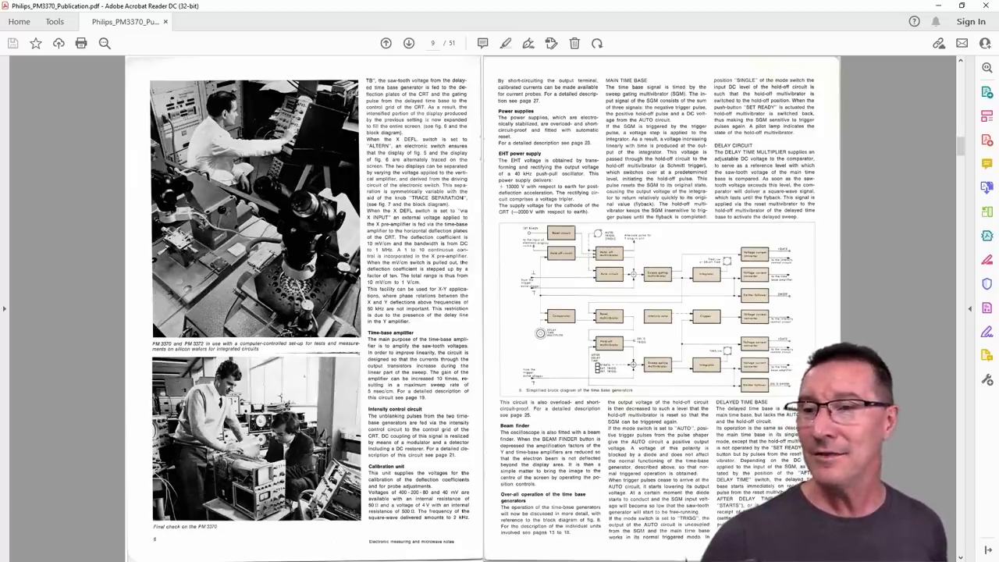
Step: Advance spread by spread through trigger and intensity control circuits to the power supply spread
key(Page_Down)
key(Page_Down)
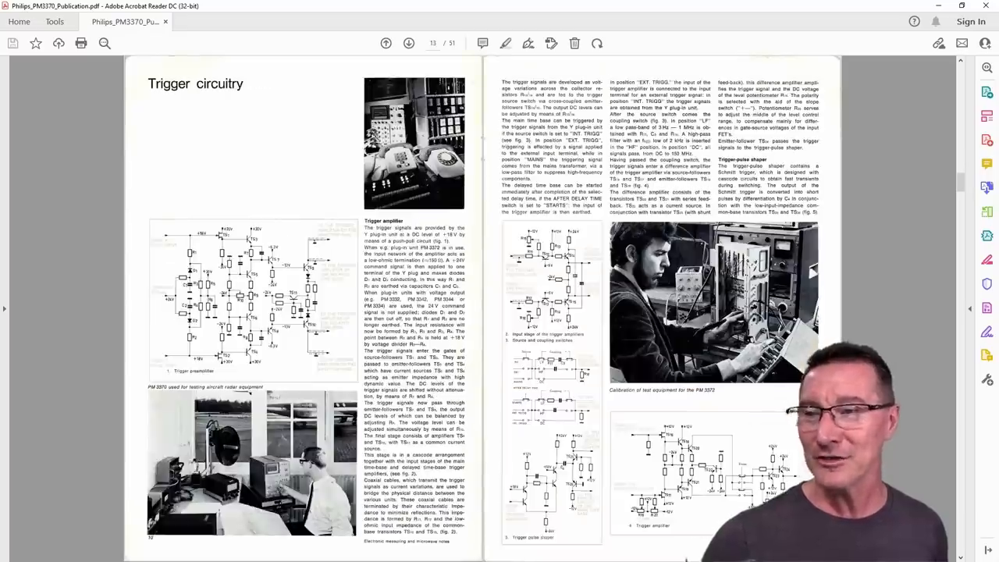
key(Page_Down)
key(Page_Down)
key(Page_Down)
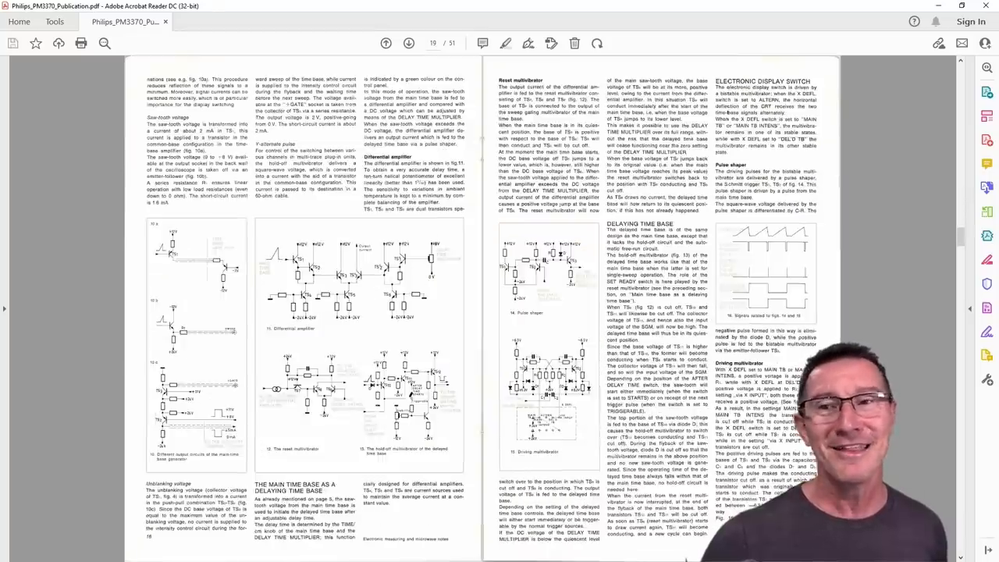
key(Page_Down)
key(Page_Down)
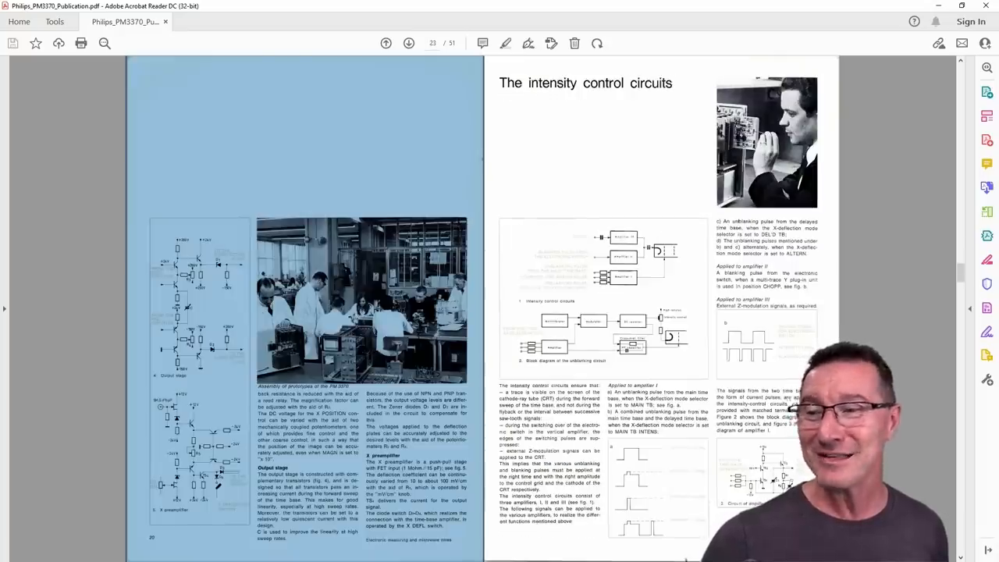
click(313, 140)
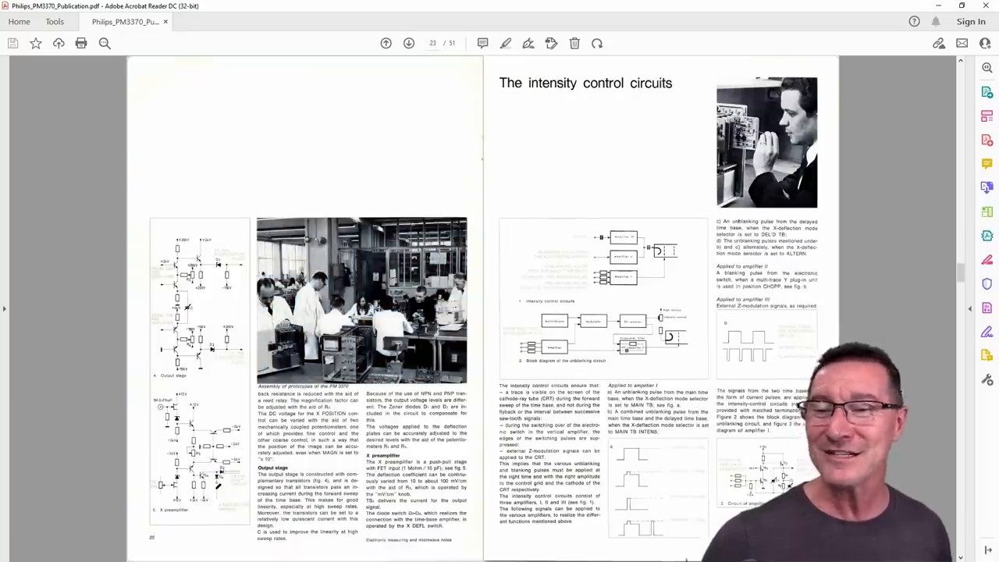
key(Page_Down)
Step: Step back three spreads to rest on the time base circuitry spread at page 16
key(Page_Up)
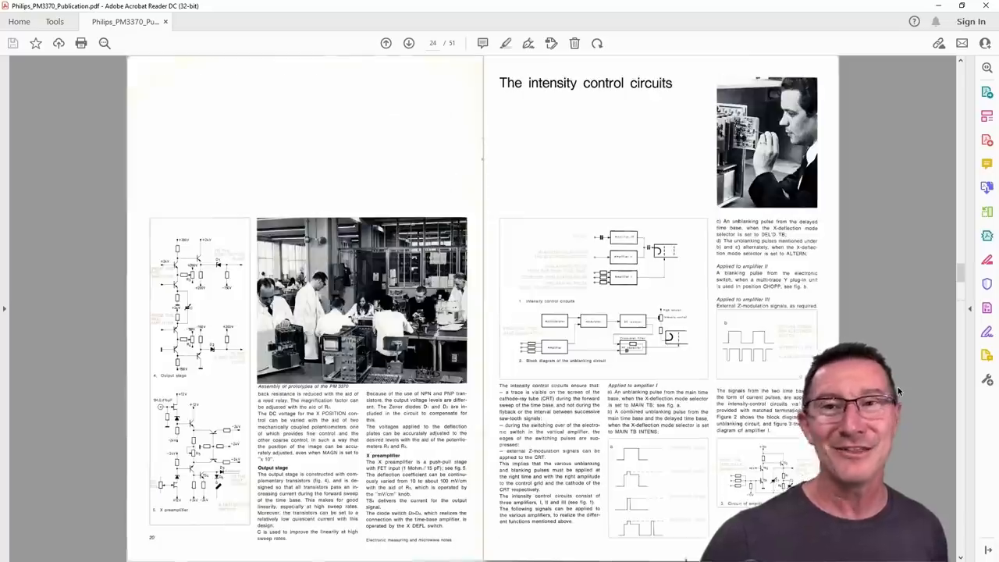
key(Page_Up)
key(Page_Up)
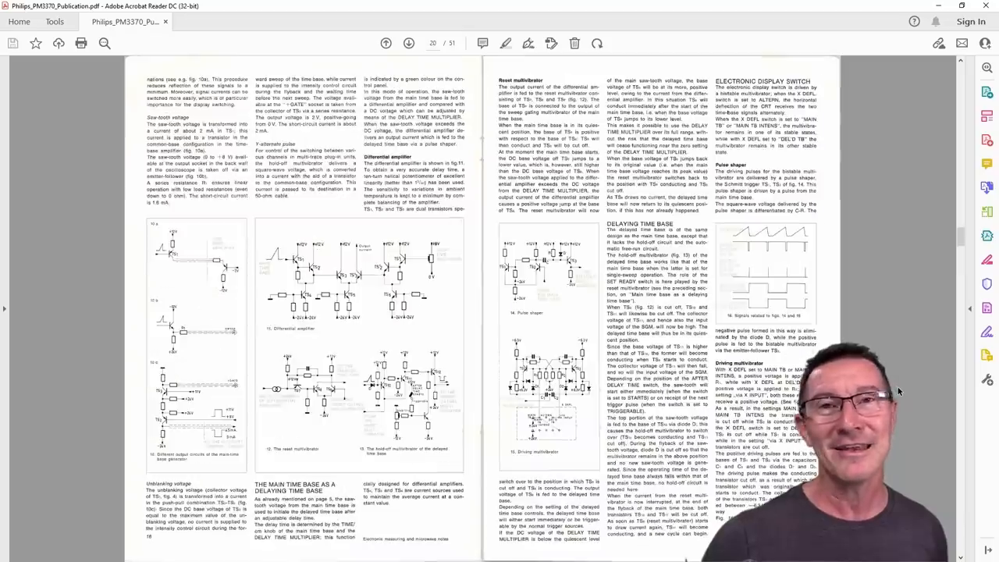
key(Page_Up)
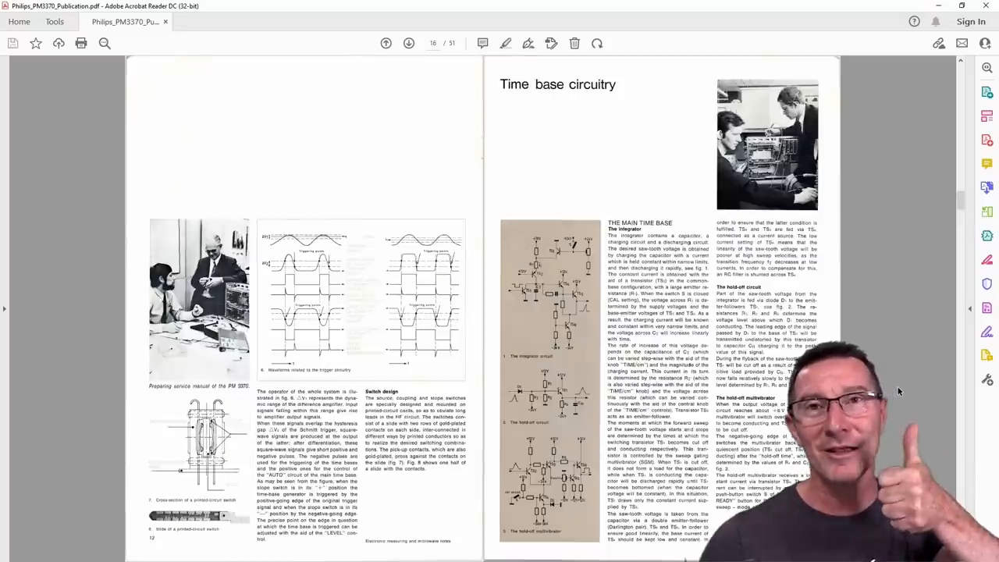